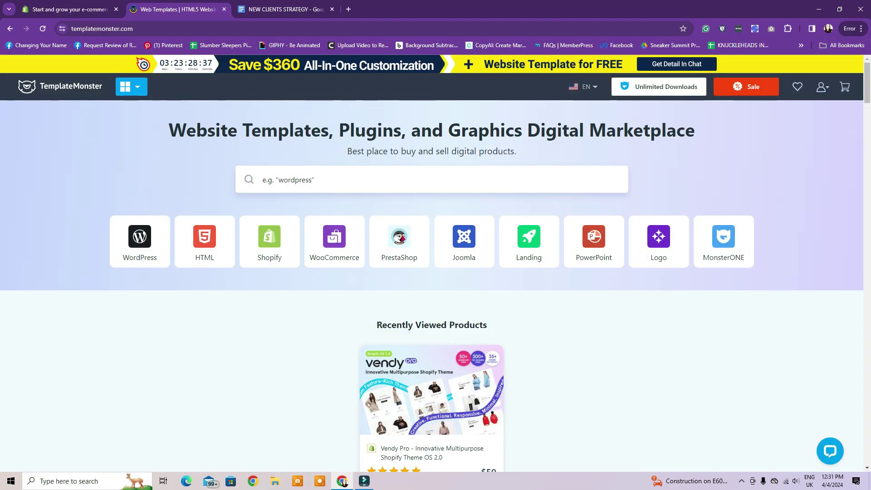
drag(169, 130, 695, 130)
click(708, 145)
drag(348, 151, 516, 151)
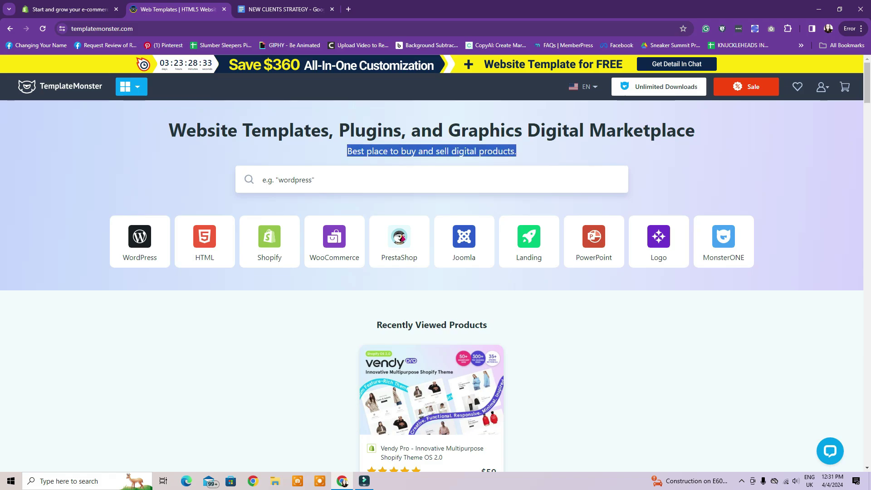
click(526, 152)
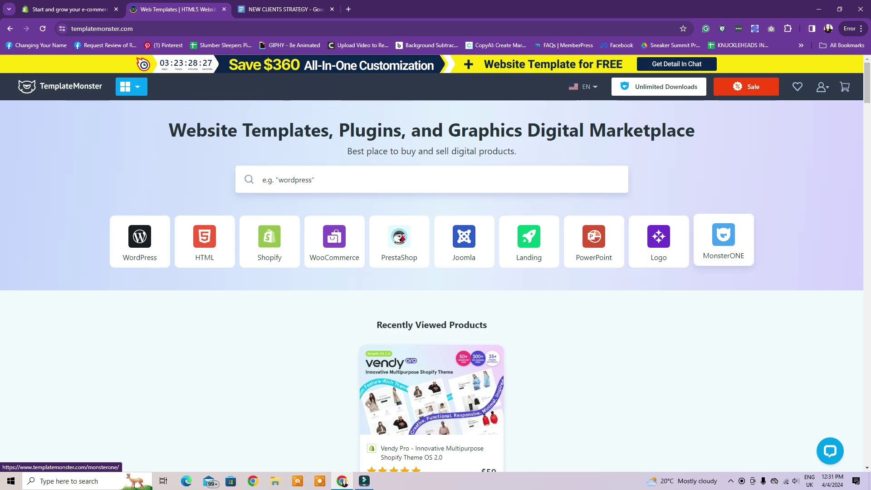
- Search the template marketplace for "shopify ecommerce theme"
click(356, 179)
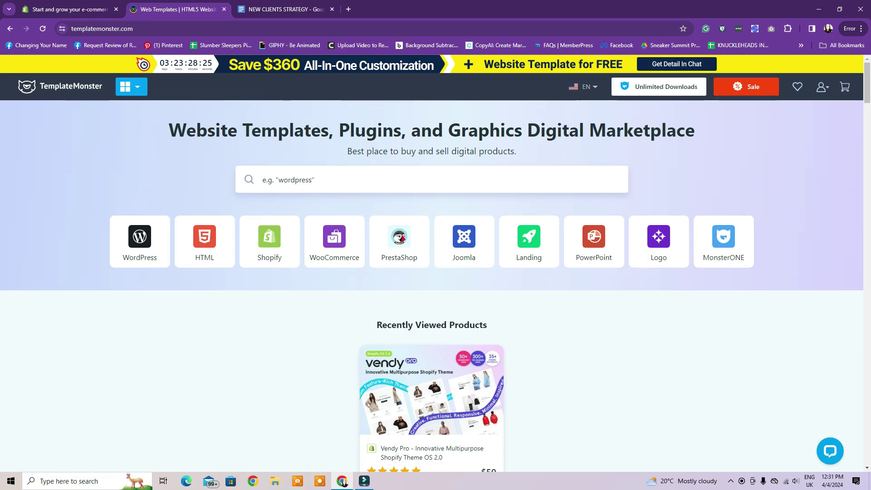
text(shopify ecommerce th)
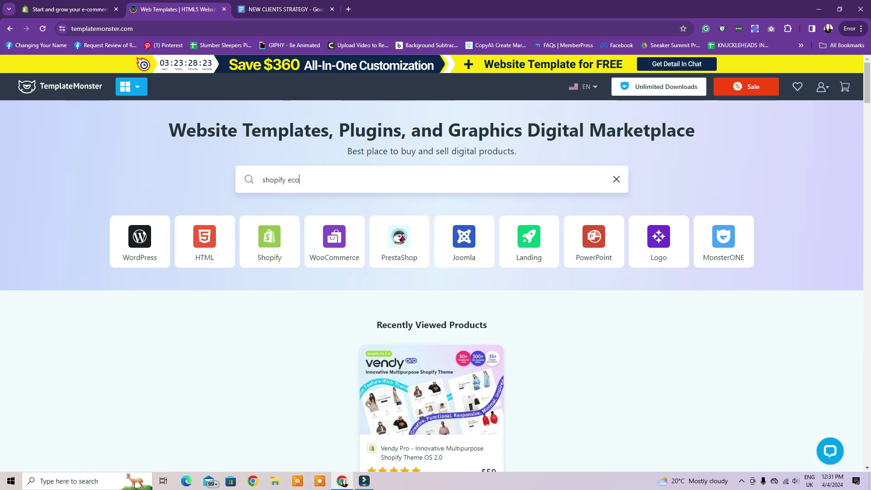
text(eme)
key(Return)
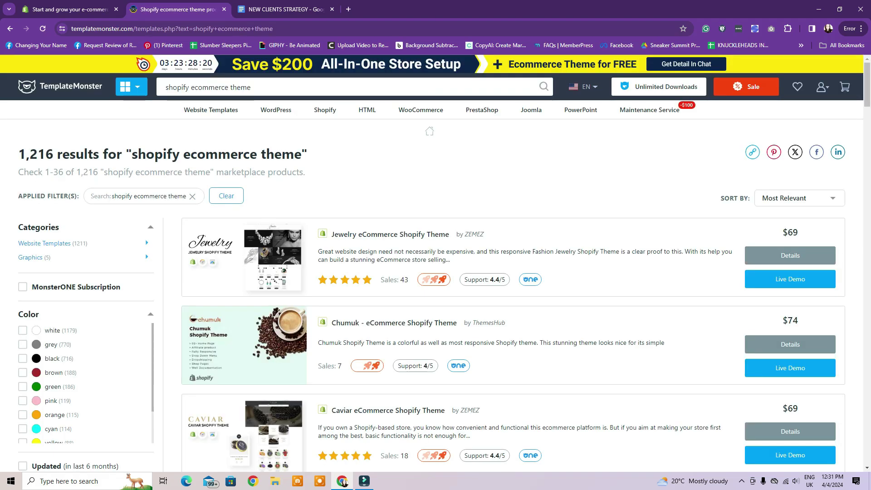
- Open the Vendy Pro Shopify theme's product page from the recently viewed products and check its included support period
scroll(432, 263, down, 4)
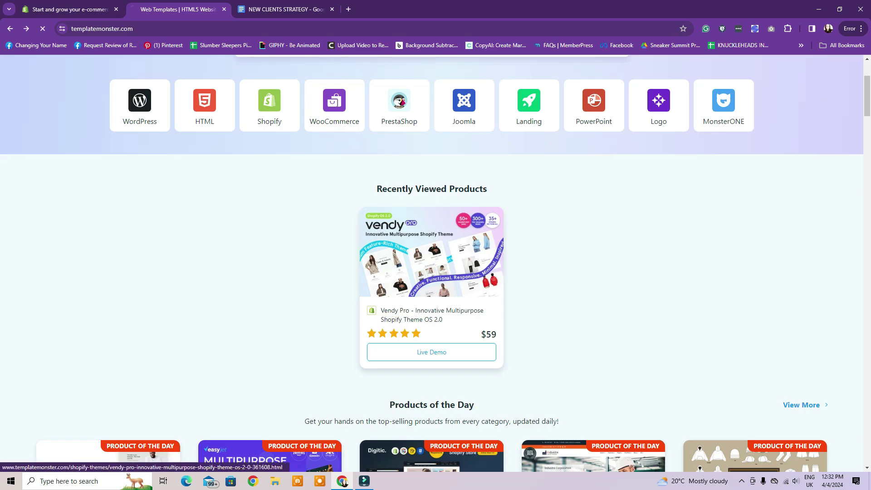
click(431, 264)
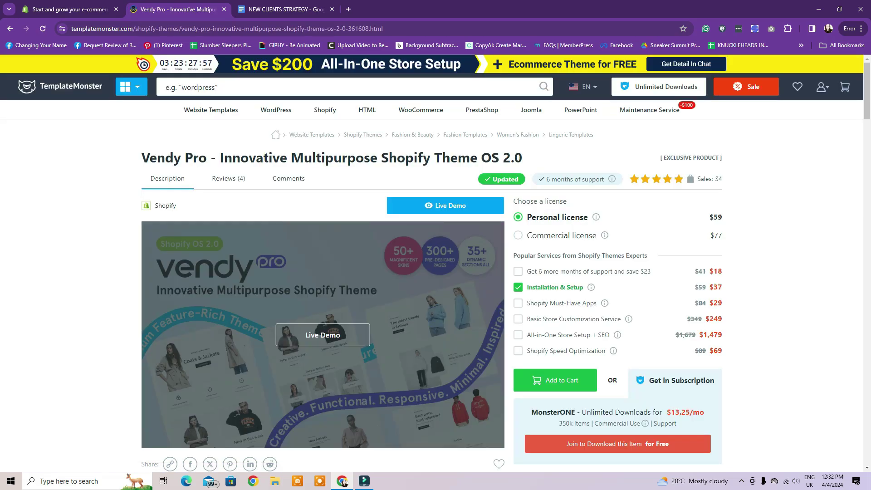
scroll(522, 308, down, 1)
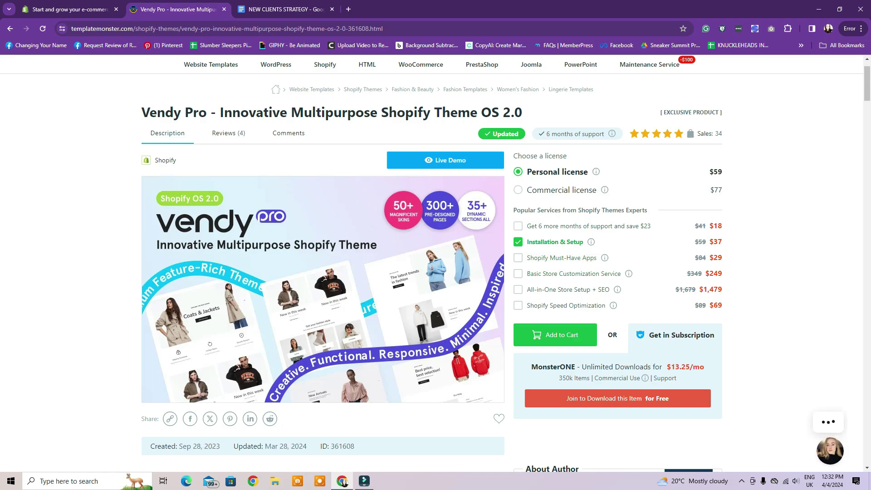
drag(547, 134, 601, 133)
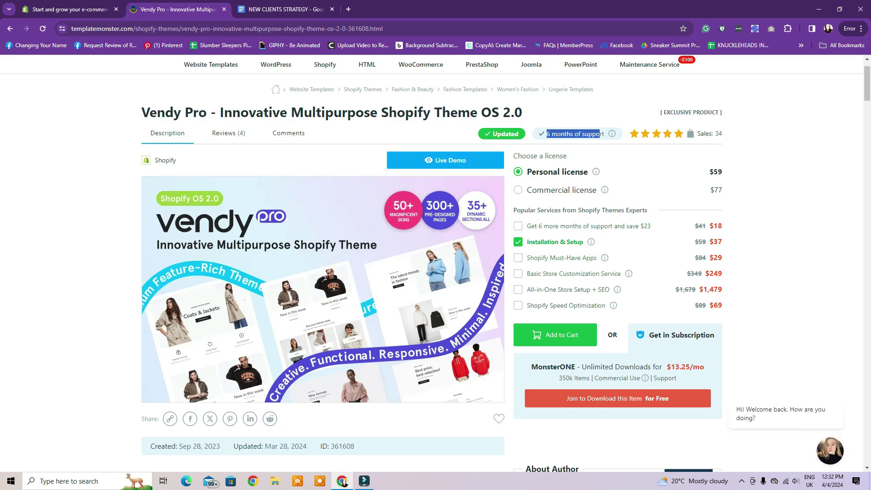
click(603, 135)
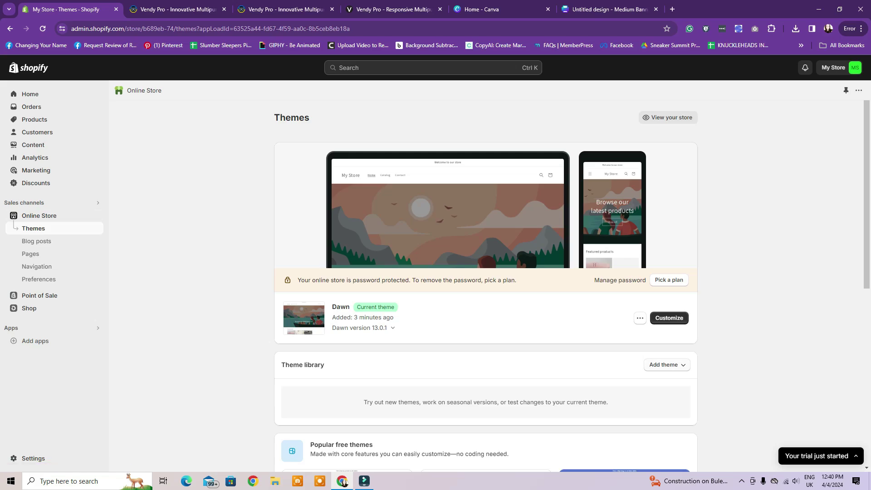
- Upload the vendypro-main theme file to the Shopify store's theme library and open that theme for customization
click(667, 365)
click(663, 405)
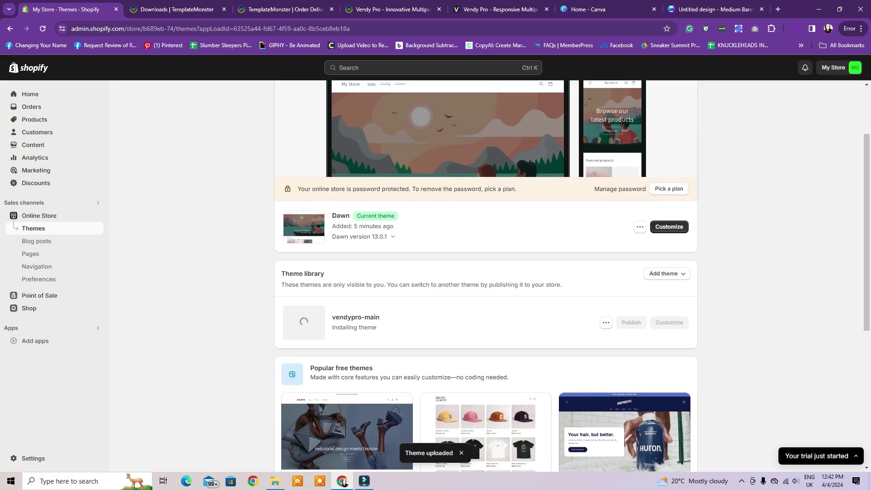
scroll(485, 277, down, 1)
click(669, 277)
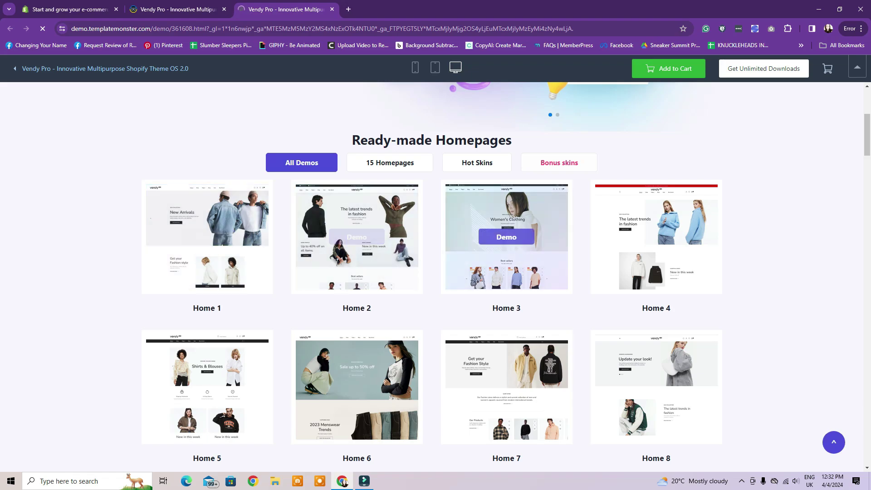
- Browse the ready-made homepages in the Vendy Pro live demo and open the Home 1 demo store
scroll(658, 272, down, 3)
right_click(658, 273)
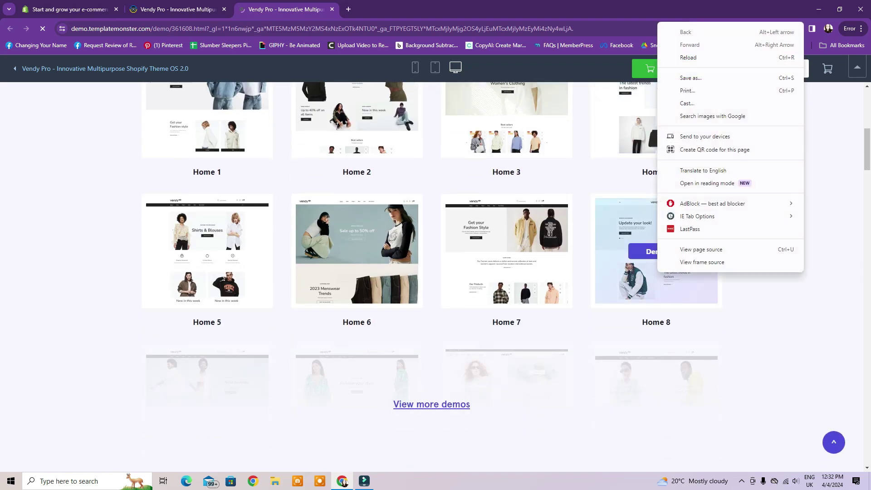
click(354, 329)
scroll(722, 273, up, 1)
scroll(656, 257, up, 4)
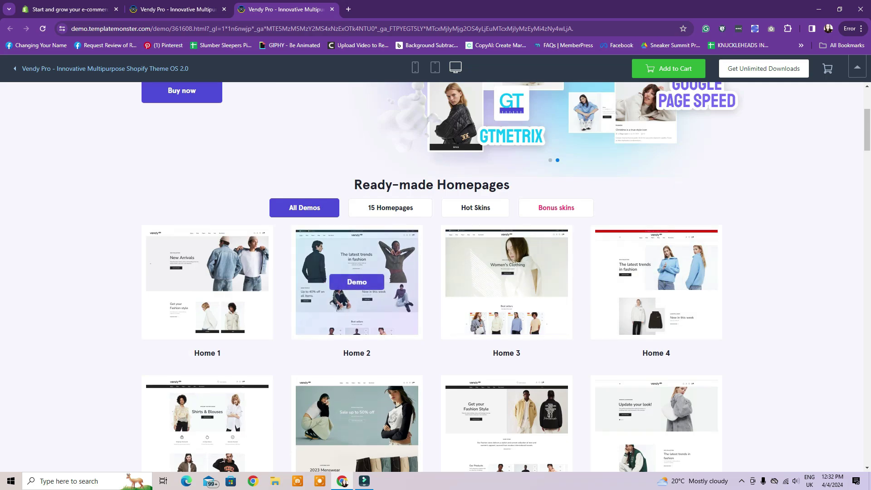
click(506, 282)
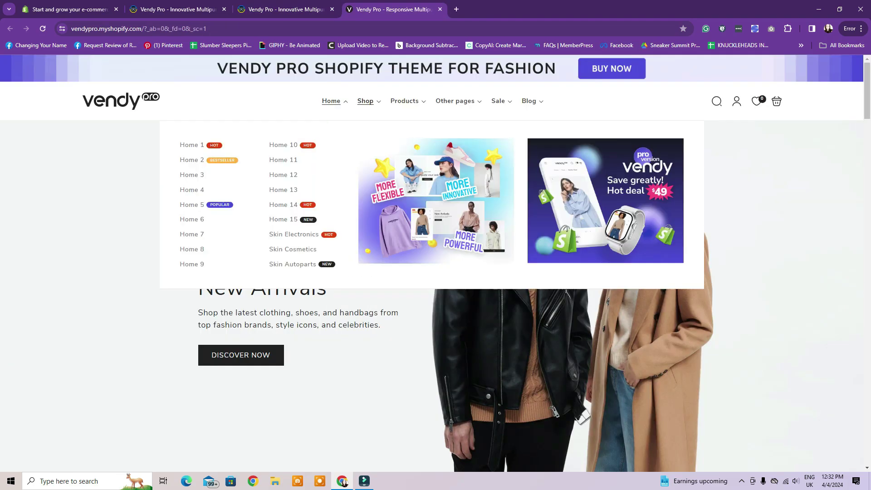
- Look through the demo store's navigation submenus and dismiss the newsletter sign-up offer
mouse_move(365, 101)
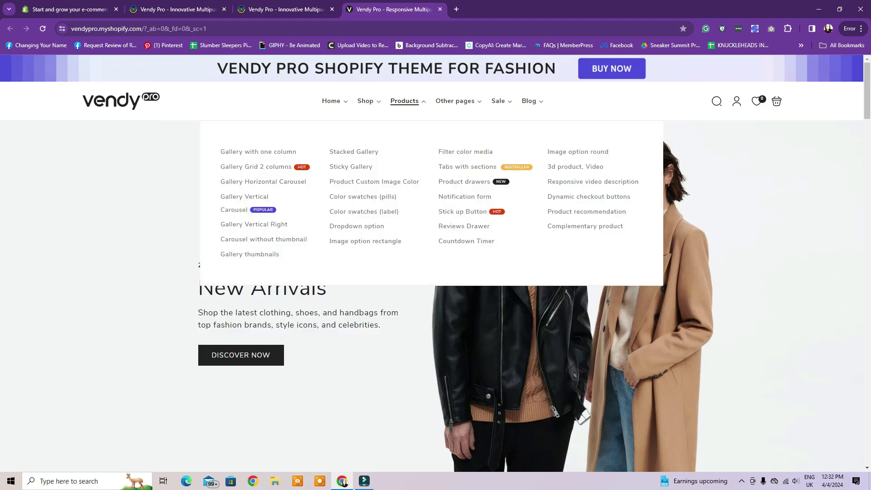
mouse_move(498, 101)
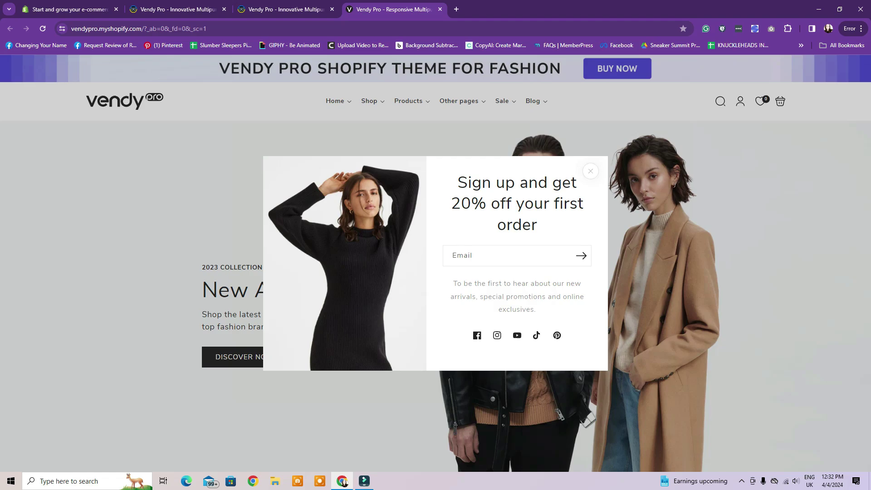
click(591, 171)
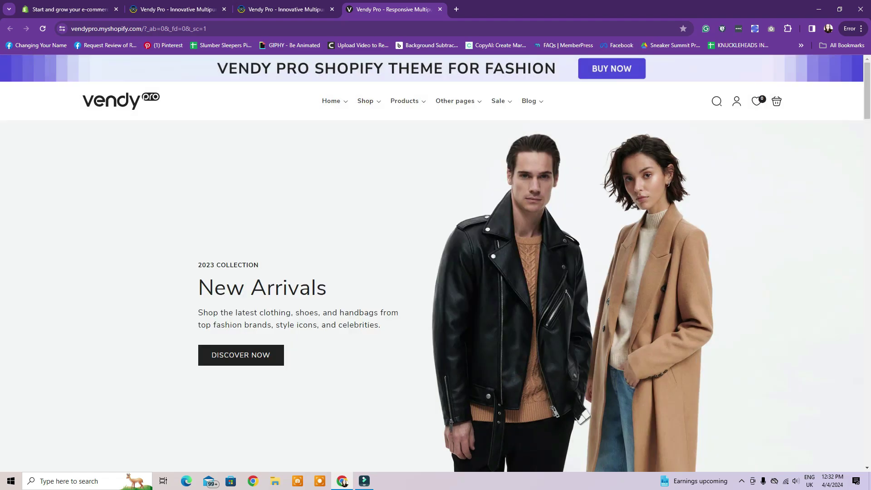
- Preview the Denim Overshirt from the Best sellers section, review its purchase and delivery options, and close the preview
scroll(436, 263, down, 13)
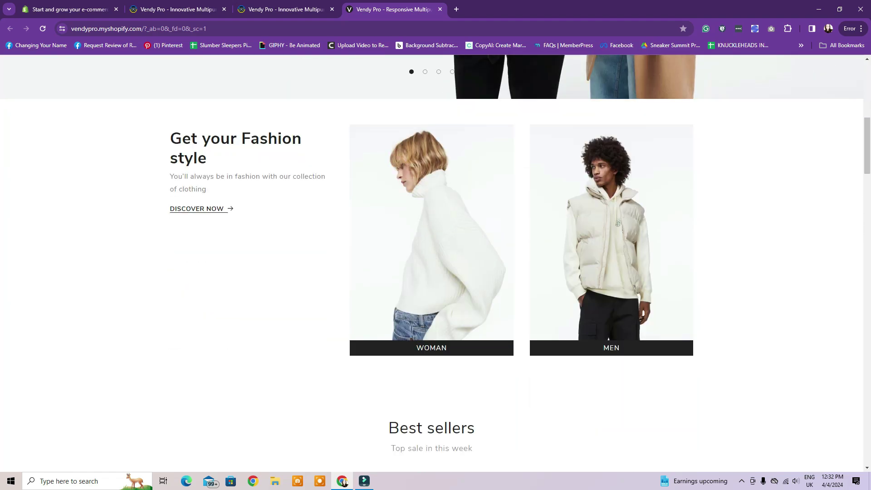
scroll(435, 263, down, 3)
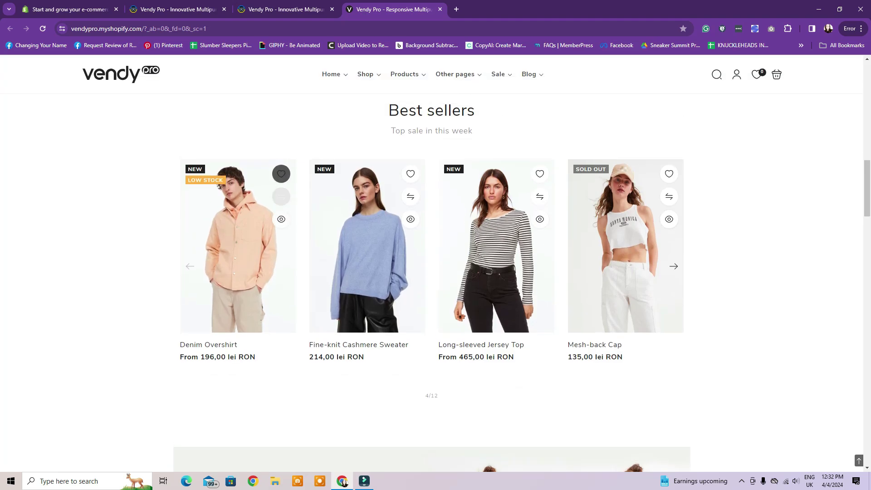
click(281, 219)
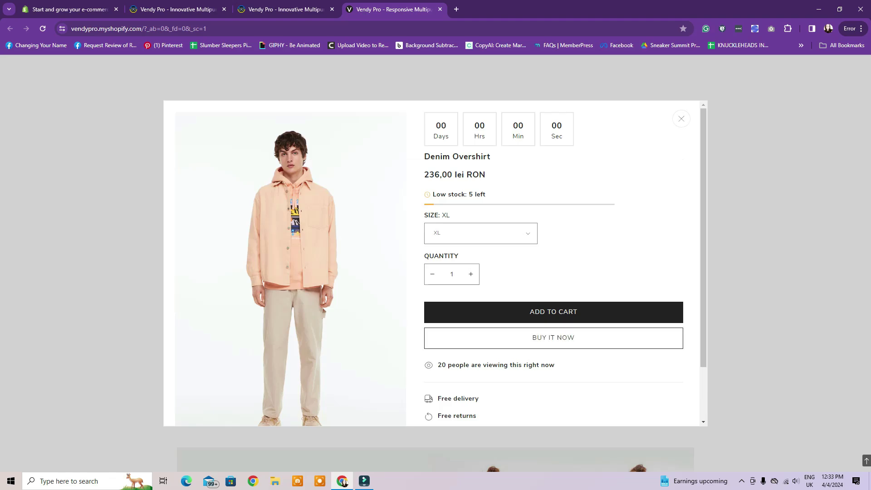
scroll(435, 263, down, 2)
scroll(435, 263, up, 2)
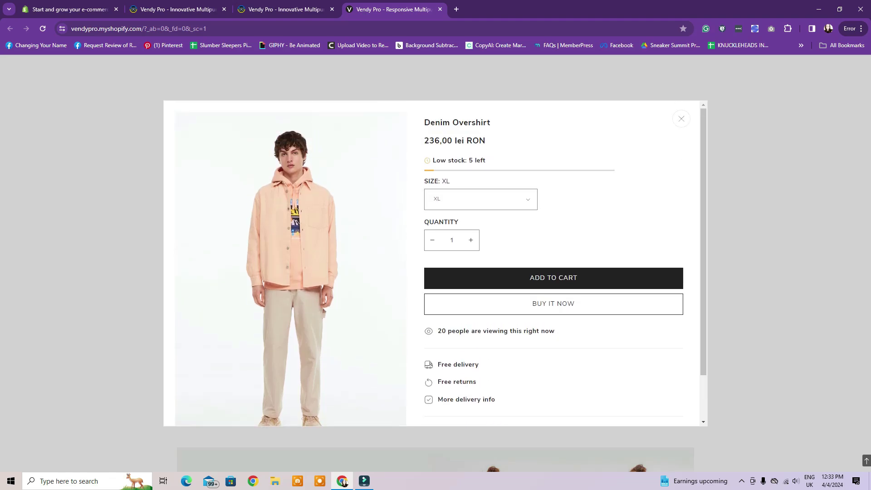
click(682, 118)
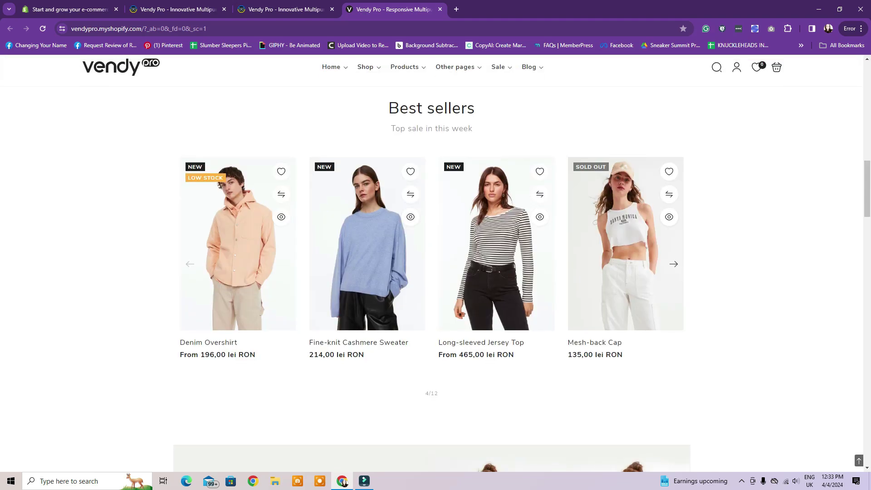
- Examine the rest of the demo homepage: promotional banner, On sale products, before/after comparison, customer testimonials and blog news
scroll(431, 264, down, 8)
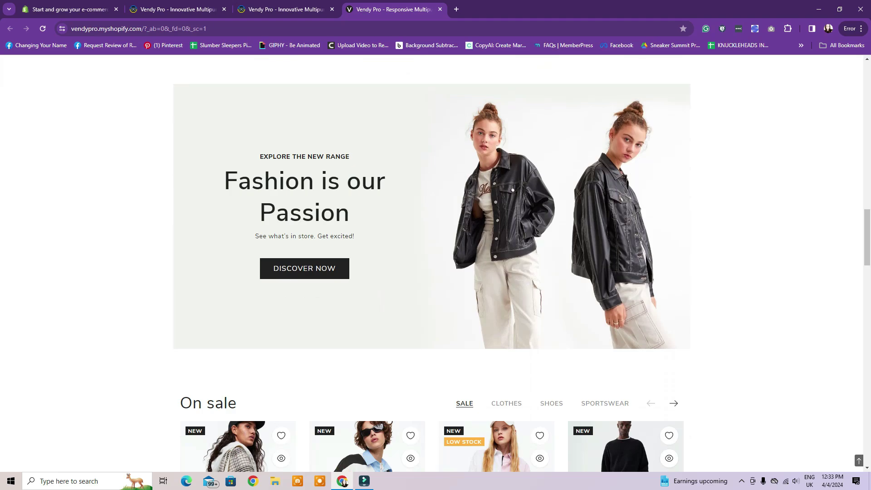
scroll(431, 264, down, 6)
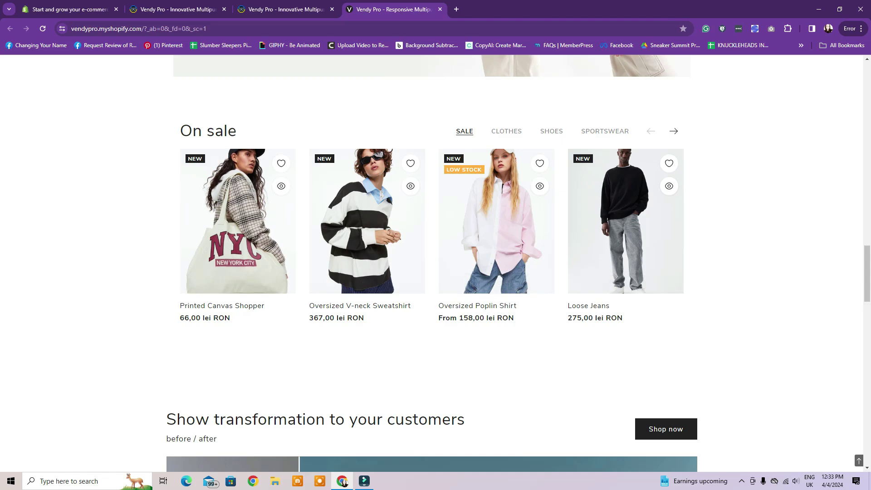
scroll(432, 263, down, 6)
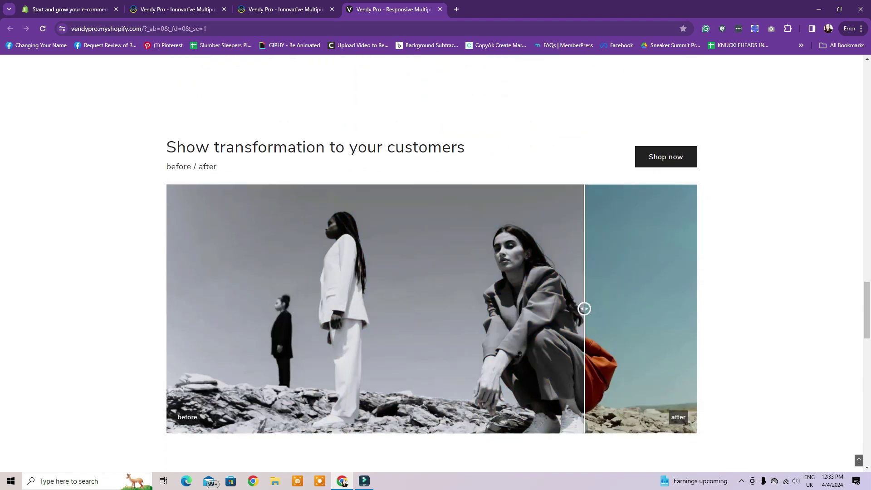
scroll(432, 263, down, 9)
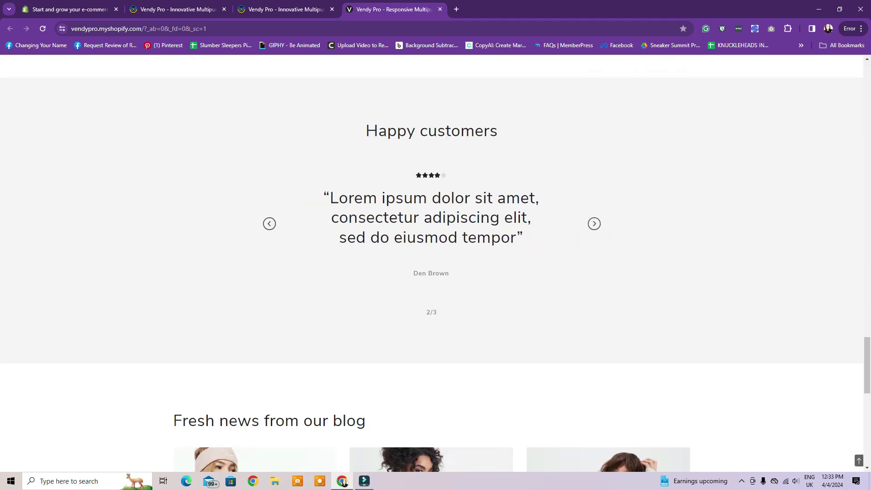
scroll(432, 263, down, 6)
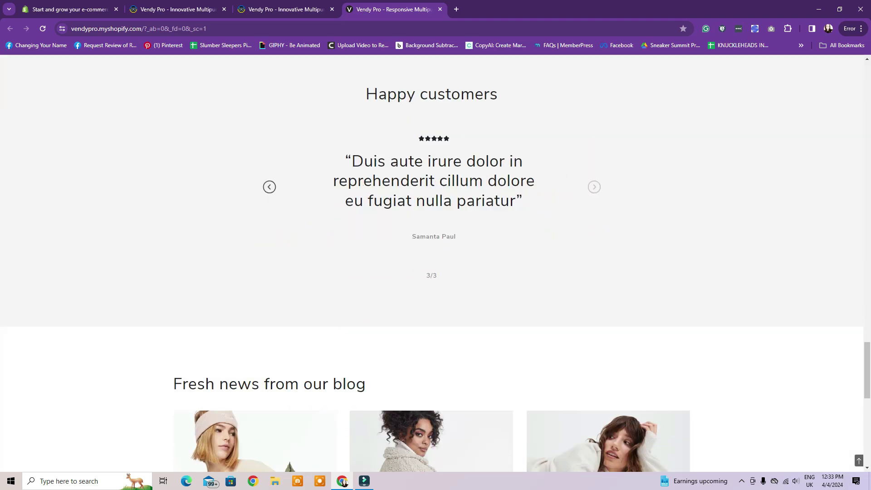
click(356, 148)
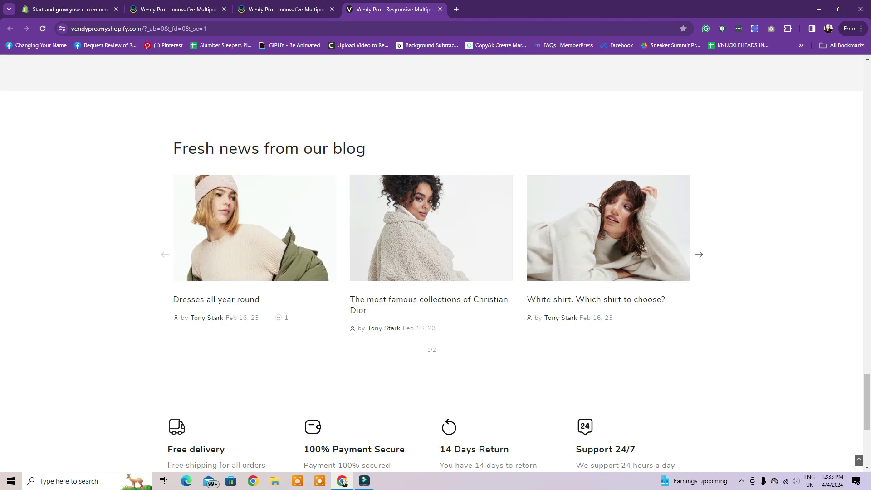
scroll(608, 272, down, 1)
scroll(608, 222, down, 5)
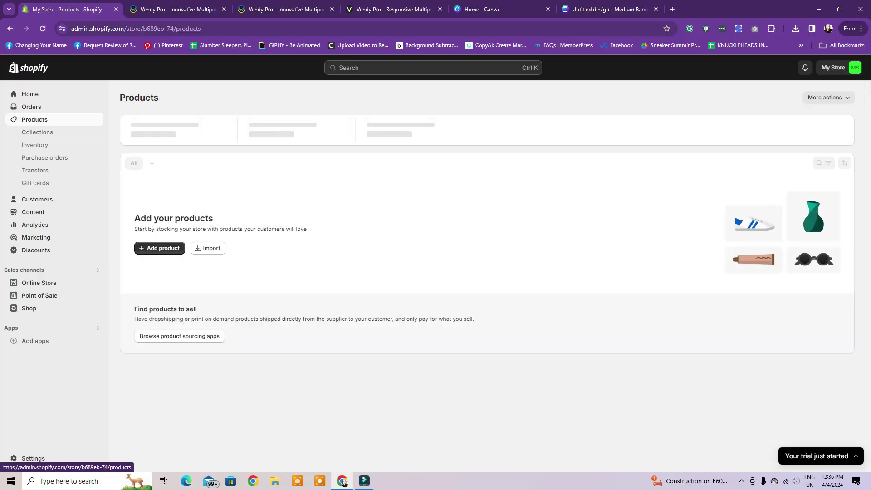
- Start a new product in the Shopify store with the description "The best quality t-shirt for the summer time!"
click(160, 249)
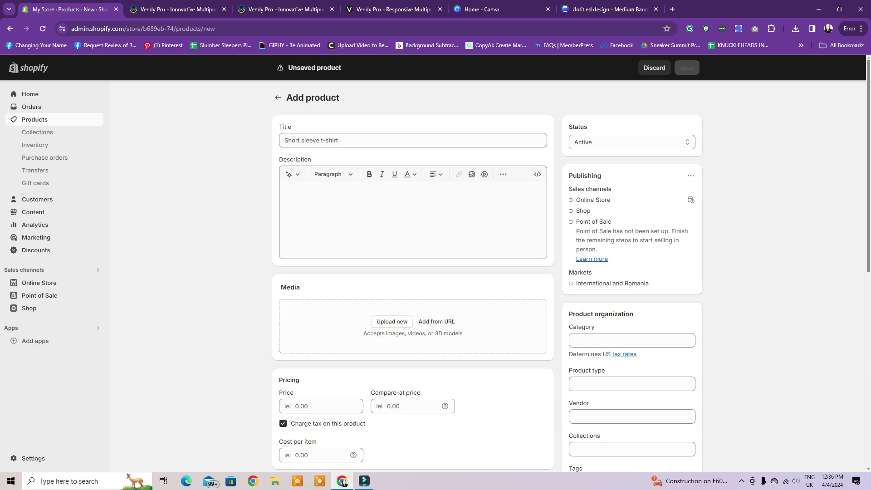
click(313, 196)
text(The be)
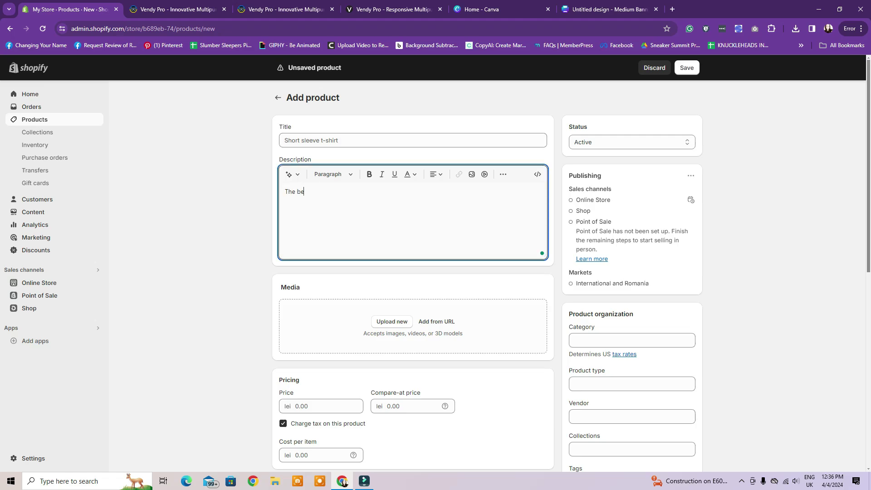
text(st quality t-shirt for the summer time!)
scroll(393, 231, down, 2)
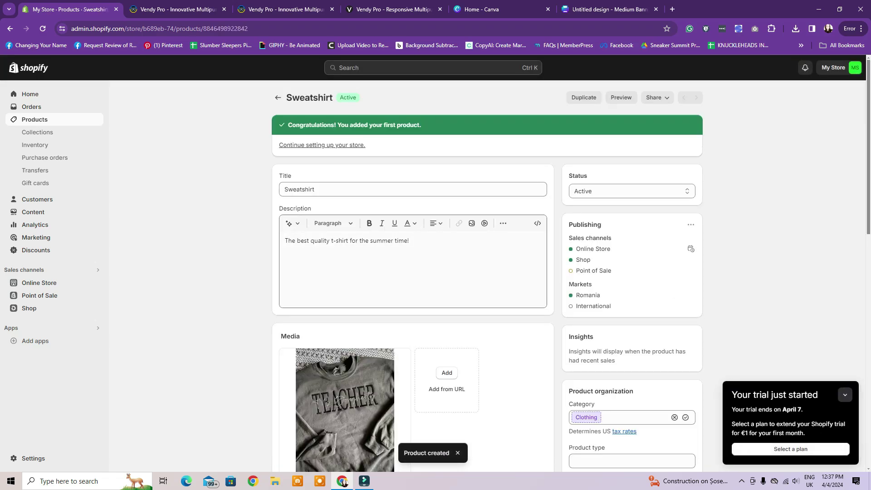
- Duplicate the Sweatshirt product as a draft titled "Copy of Sweatshirt"
click(584, 98)
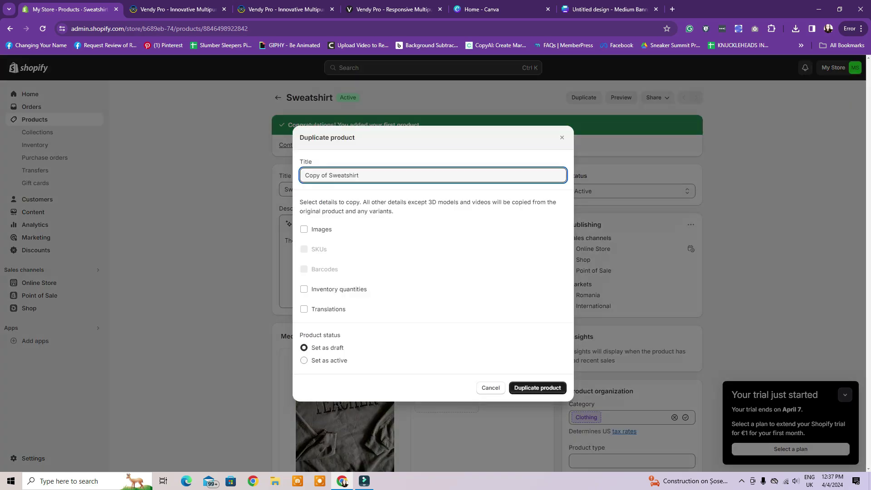
click(538, 388)
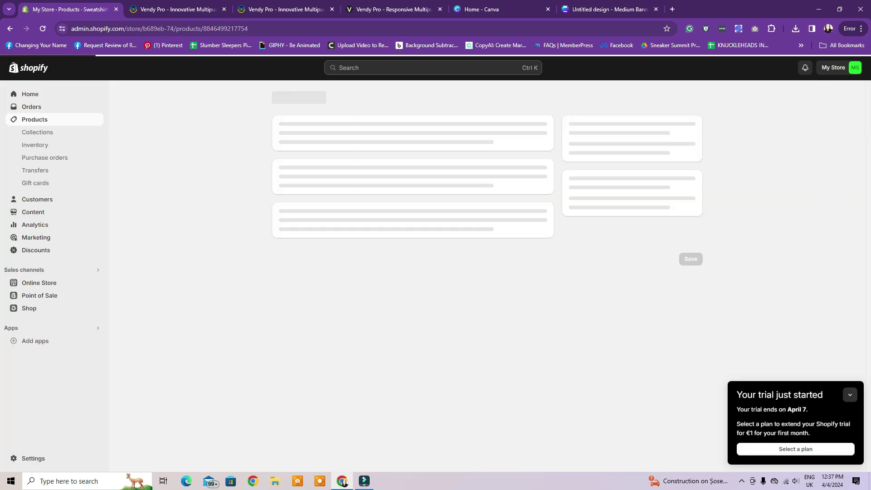
- Create and save a new manual product collection titled "Tops"
scroll(413, 273, down, 5)
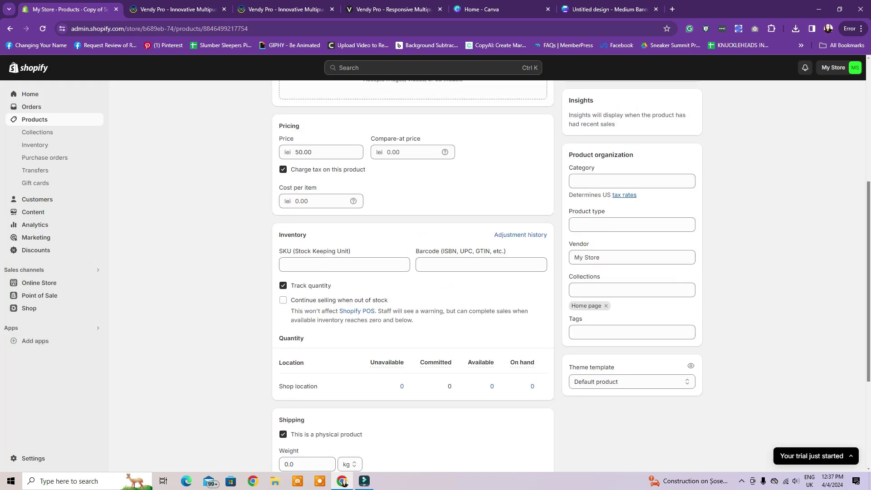
scroll(413, 273, up, 6)
click(37, 132)
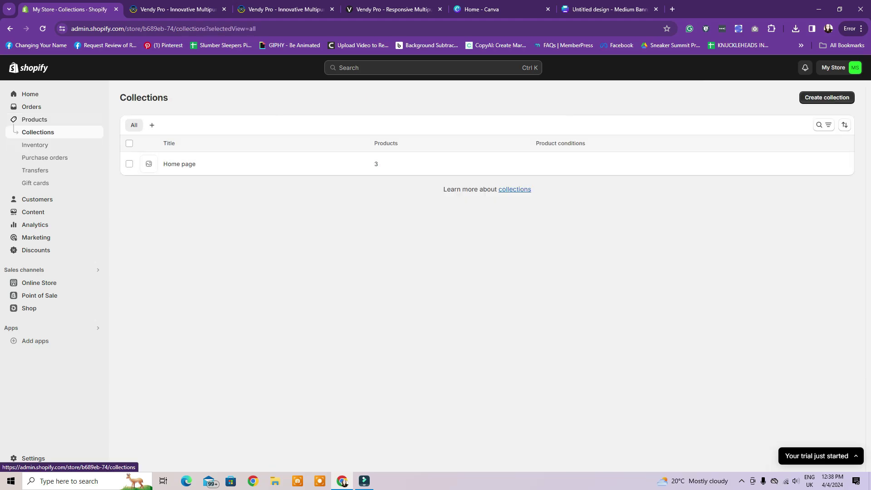
click(827, 97)
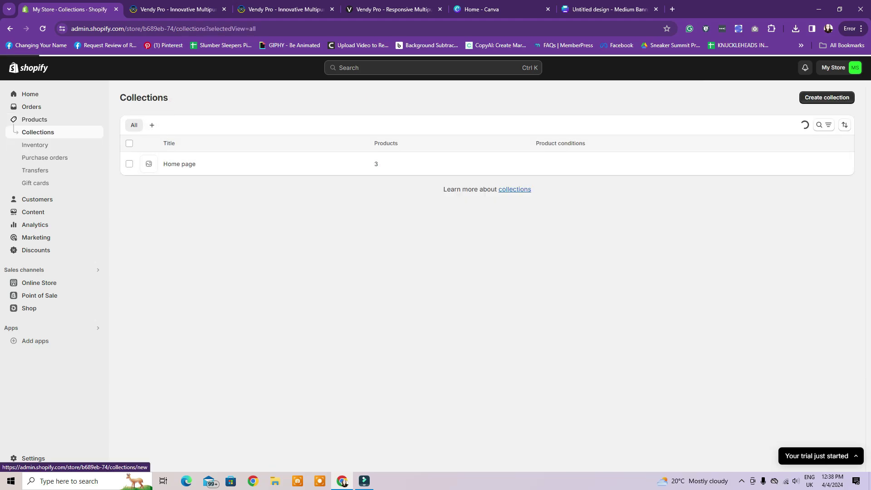
text(Tops)
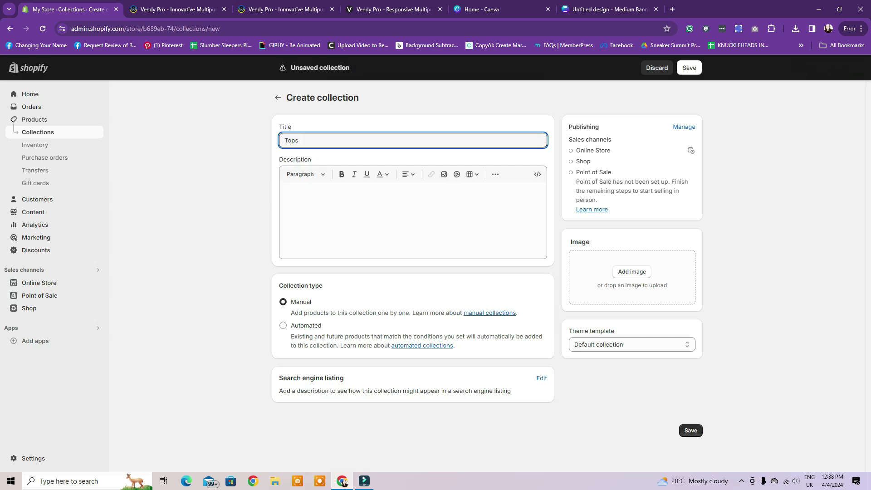
click(691, 430)
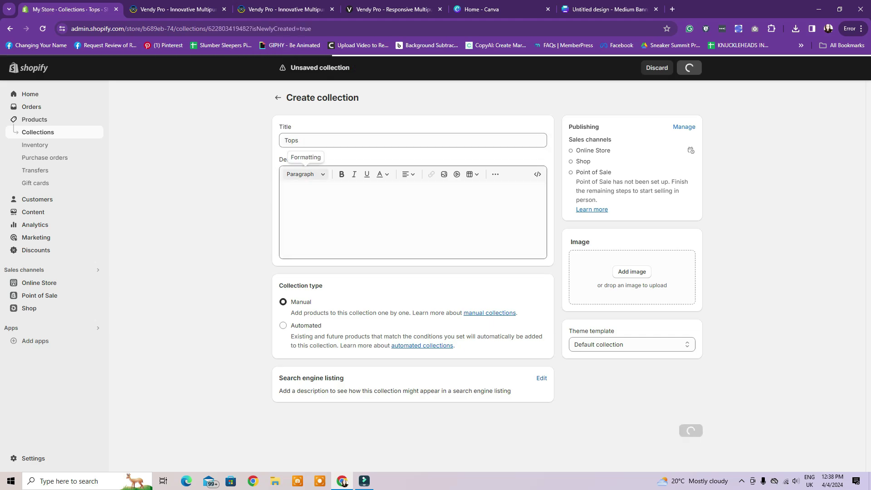
- Create and save another manual collection titled "Shirts"
click(394, 145)
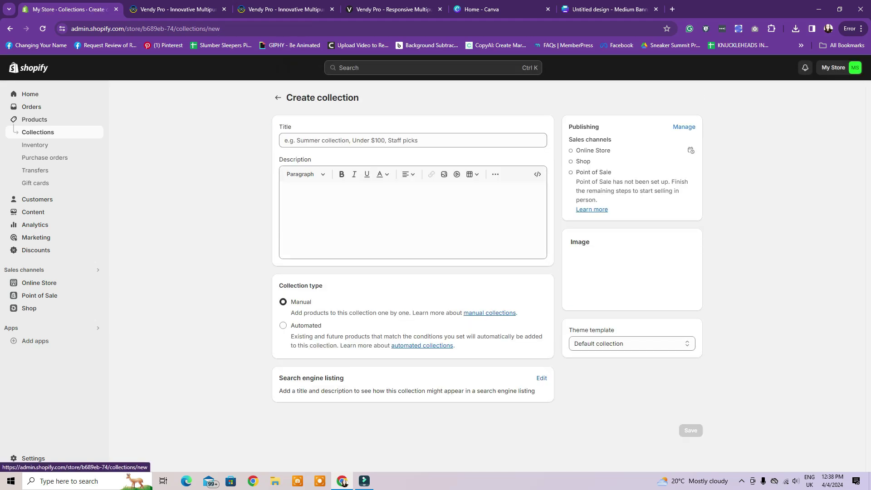
text(Shirts)
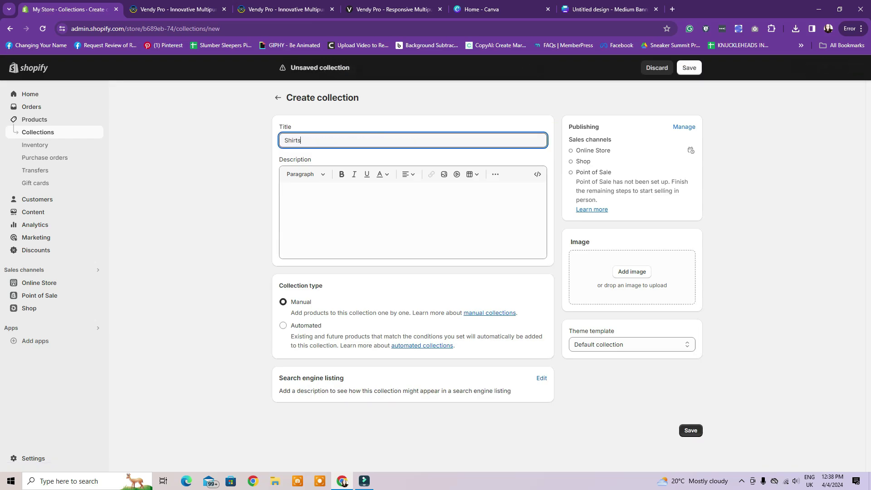
click(691, 431)
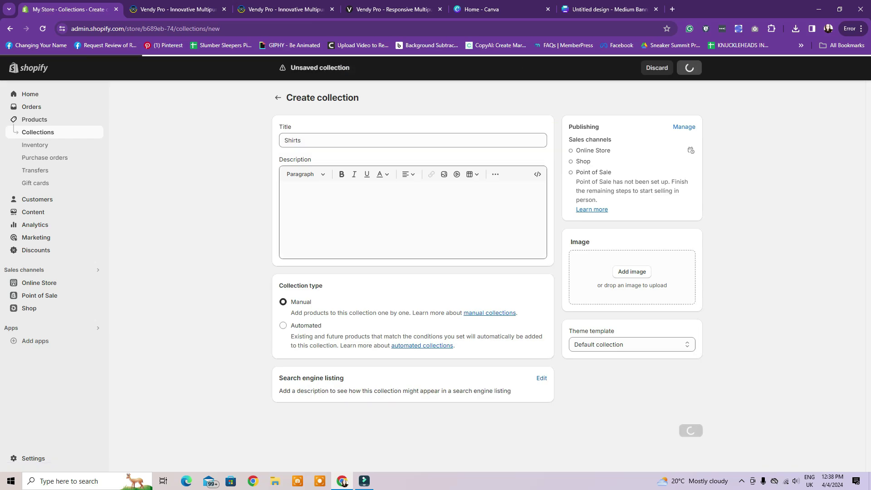
double_click(293, 190)
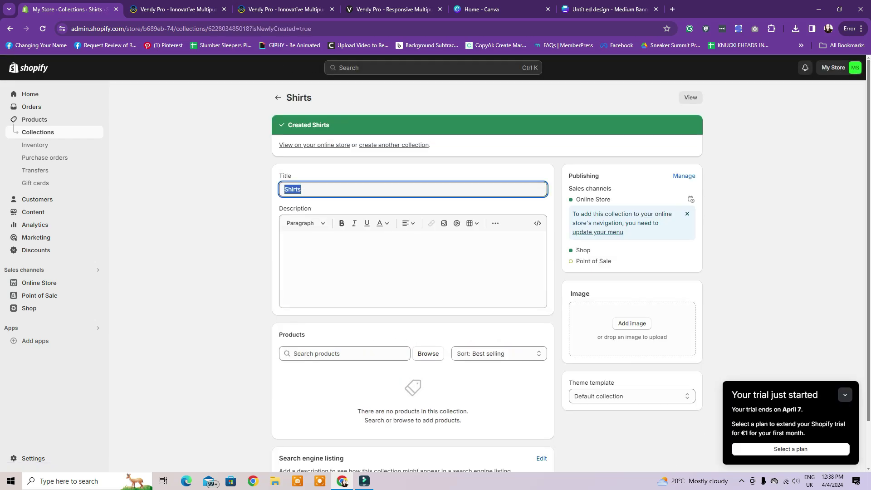
text(T)
key(BackSpace)
text(Sweats)
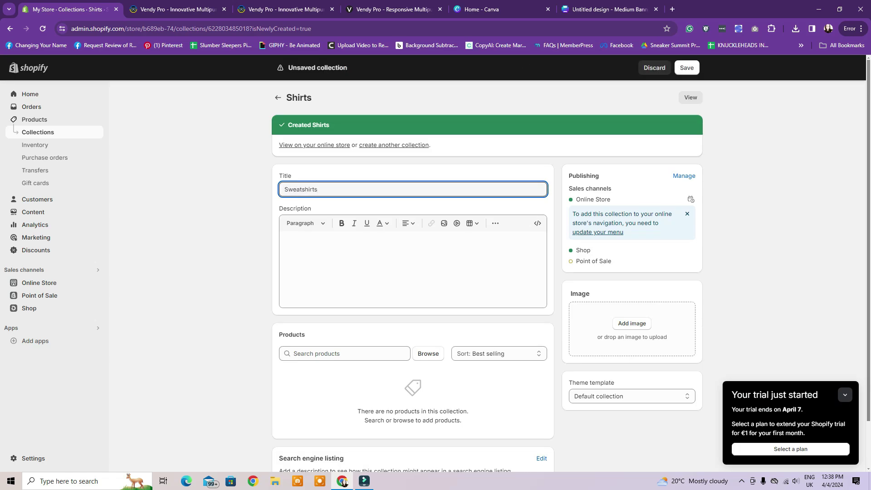
- Create and save a separate new collection titled "Sweatshirts", leaving the Shirts collection without saving its title edit
click(394, 145)
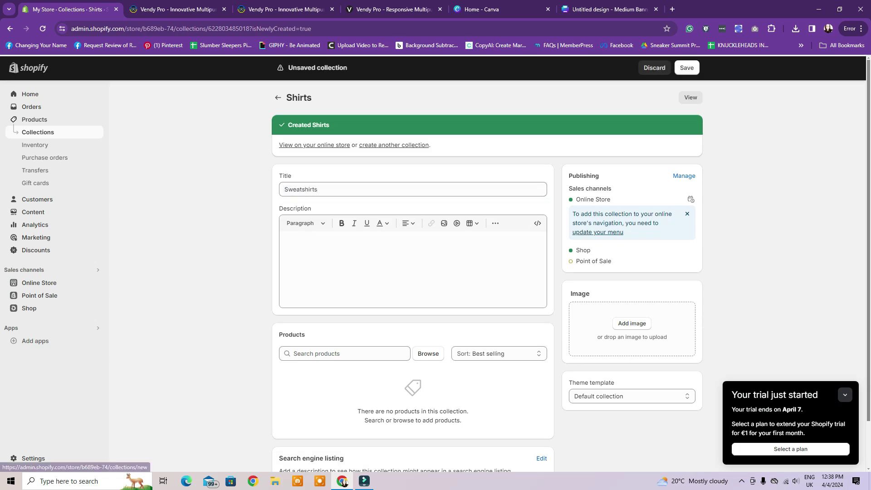
click(381, 140)
text(Swea)
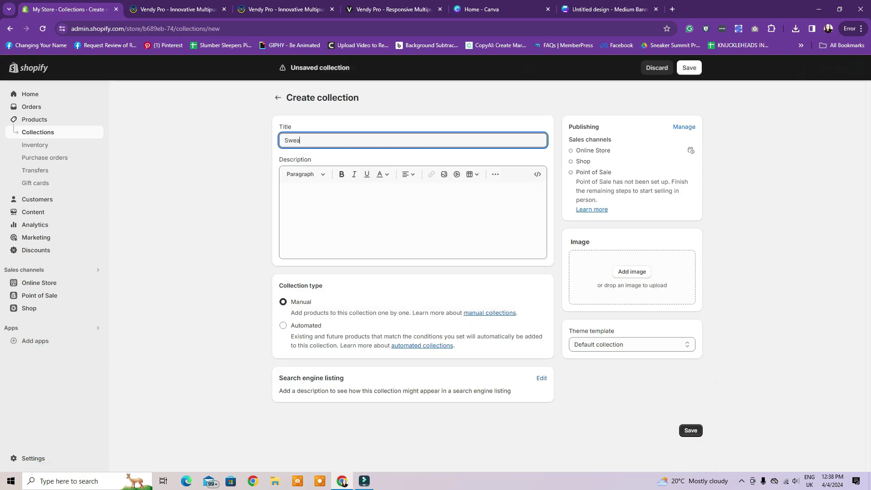
text(tshirts)
key(Return)
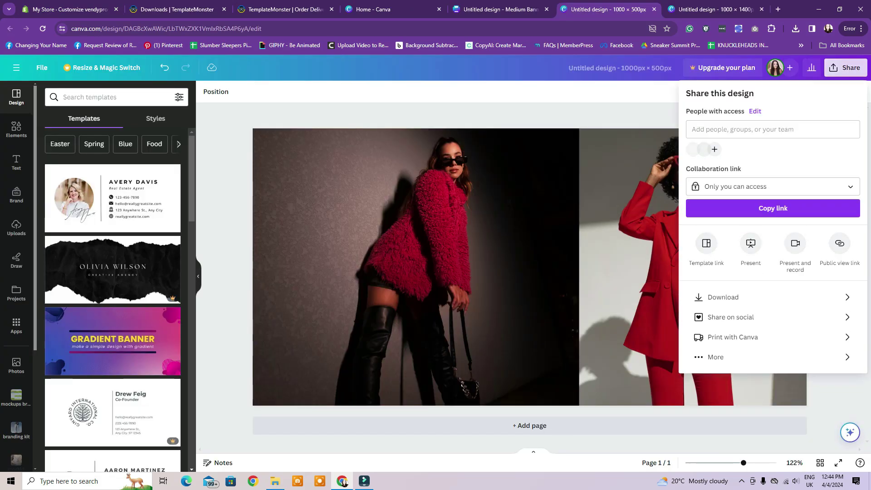
- In Canva, download the 1000 × 500 px fashion banner as a PNG and close the two other untitled designs
click(723, 297)
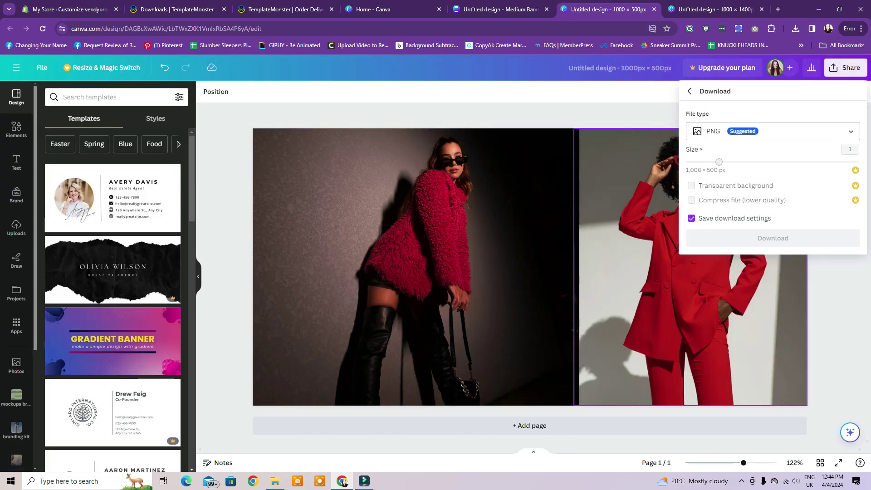
click(773, 238)
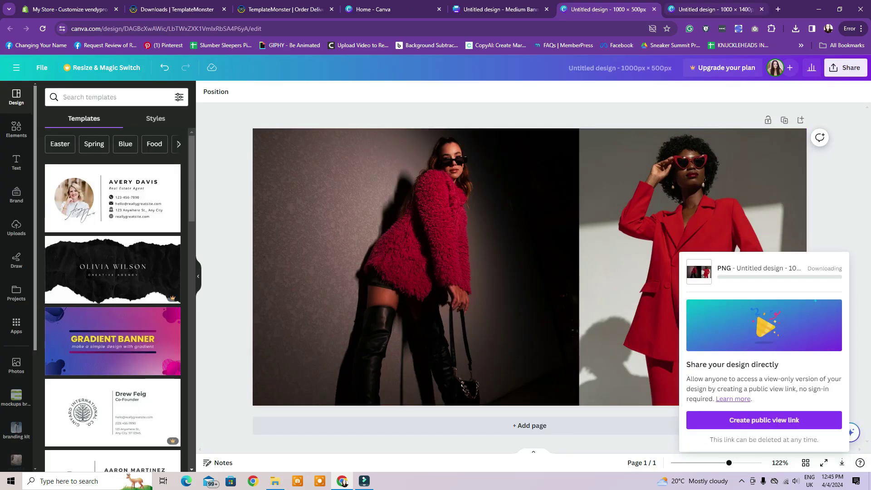
click(761, 9)
click(547, 9)
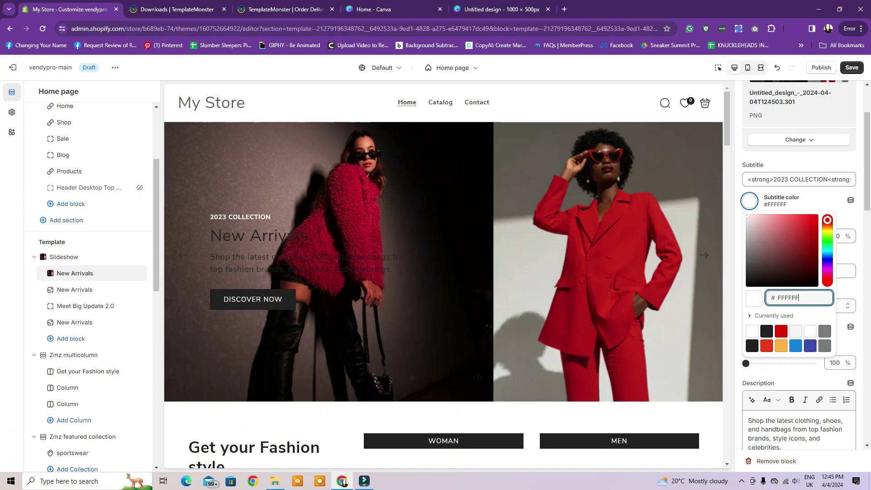
- In the Shopify theme editor, set the subtitle color of the first New Arrivals slide to #FFFFFF
text(FF0000)
key(BackSpace)
key(BackSpace)
key(BackSpace)
key(BackSpace)
text(FFFF)
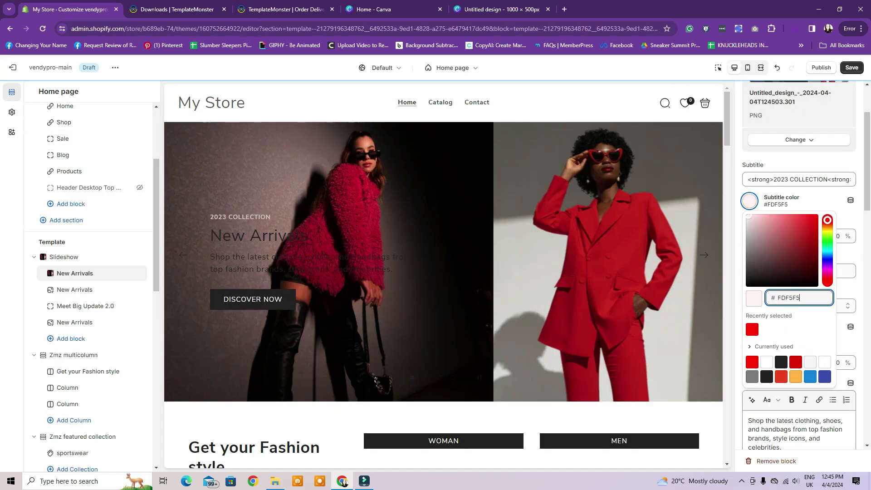
key(Return)
- Set the title color of the New Arrivals slide to #FFFFFF
click(750, 327)
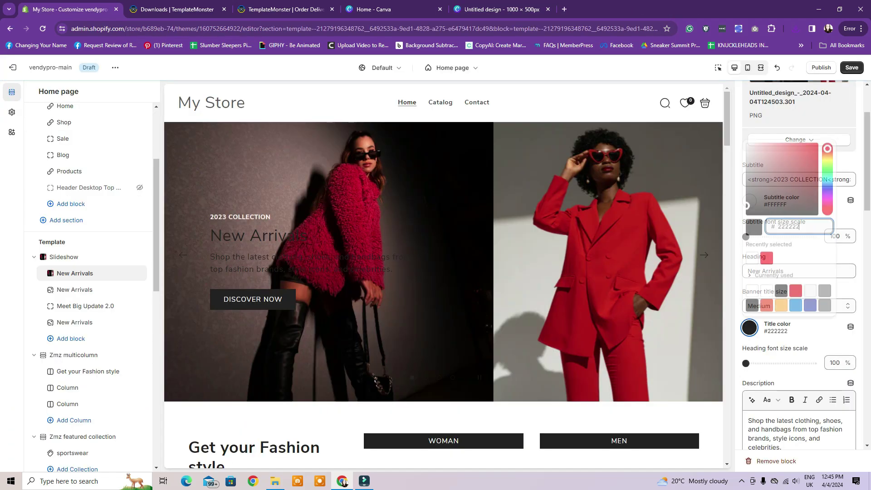
click(761, 171)
key(BackSpace)
key(BackSpace)
key(BackSpace)
key(BackSpace)
key(BackSpace)
key(BackSpace)
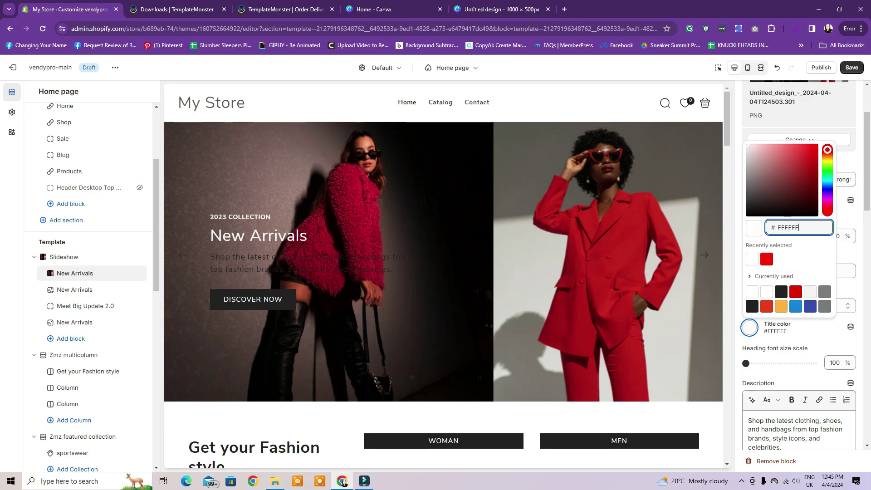
text(000000)
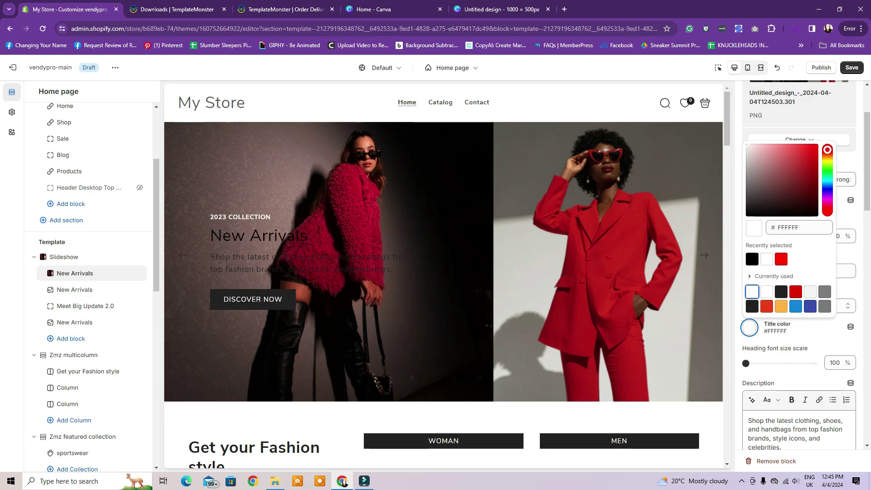
key(Return)
- Set the description text color of the New Arrivals slide to #FFFFFF
scroll(799, 265, down, 6)
click(749, 201)
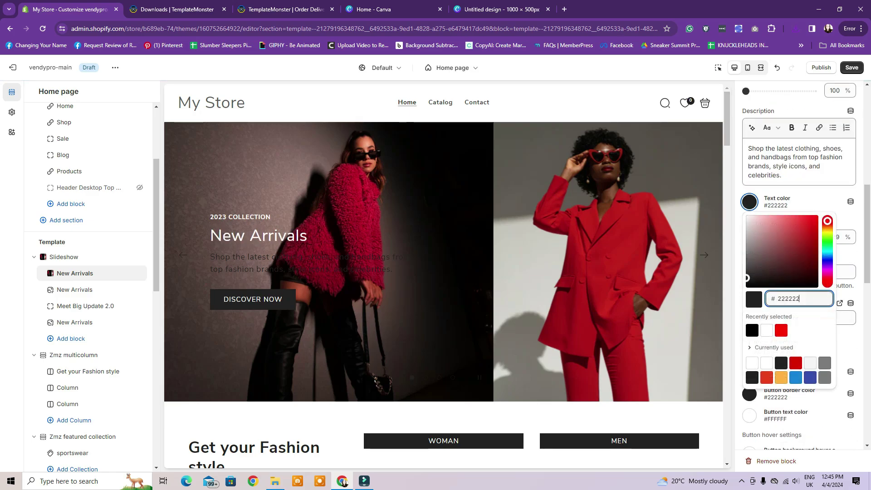
key(BackSpace)
key(BackSpace)
key(BackSpace)
key(BackSpace)
key(BackSpace)
key(BackSpace)
text(FFFFFF)
key(Return)
- Give the slide's DISCOVER NOW button a #FFFFFF background and #212121 text
scroll(799, 266, down, 2)
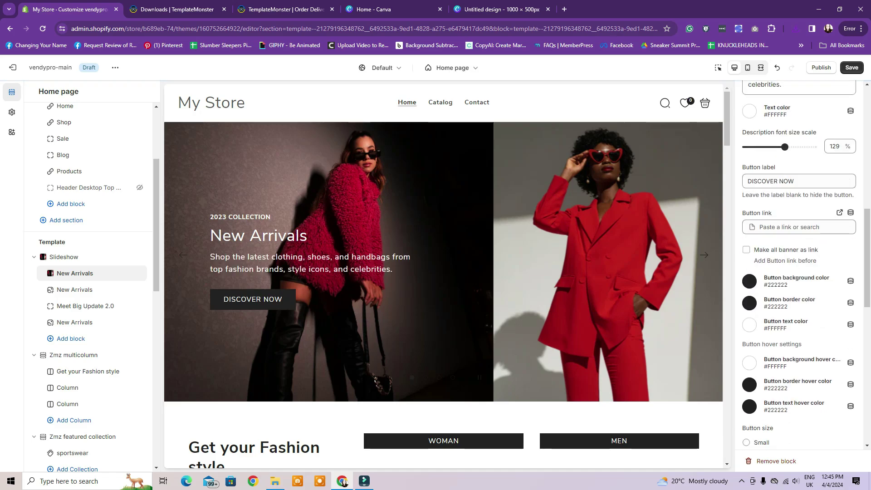
click(750, 282)
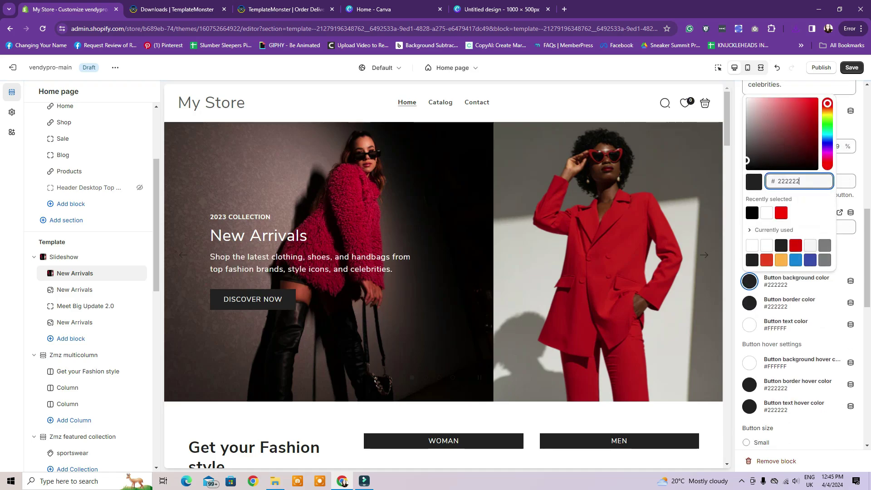
click(767, 245)
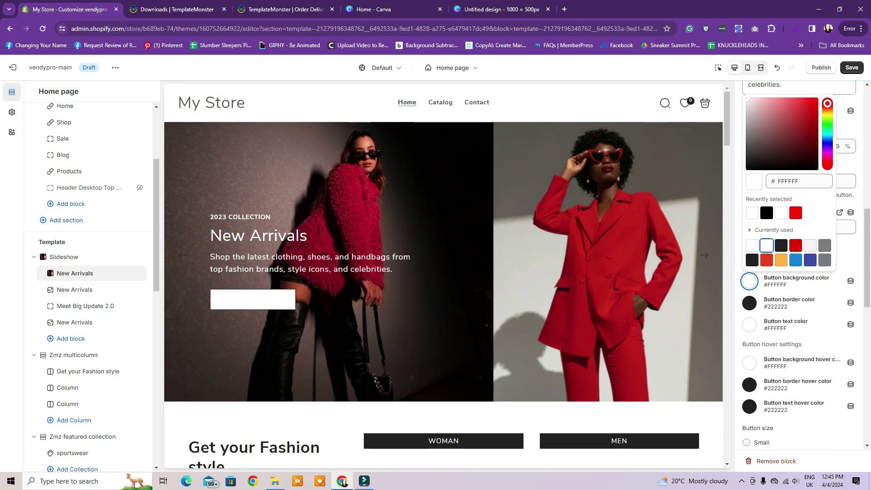
click(749, 325)
click(752, 304)
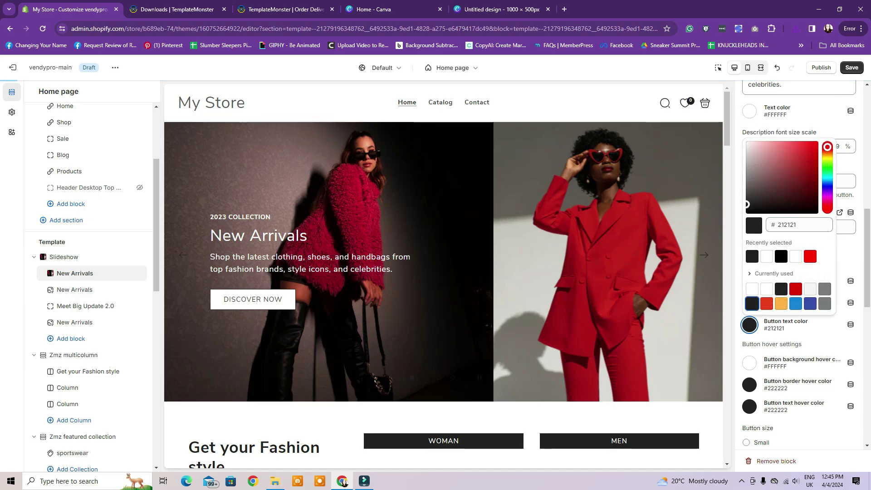
click(813, 344)
- Assign the Shirts collection to the sportswear block of the Best sellers section
scroll(799, 317, down, 2)
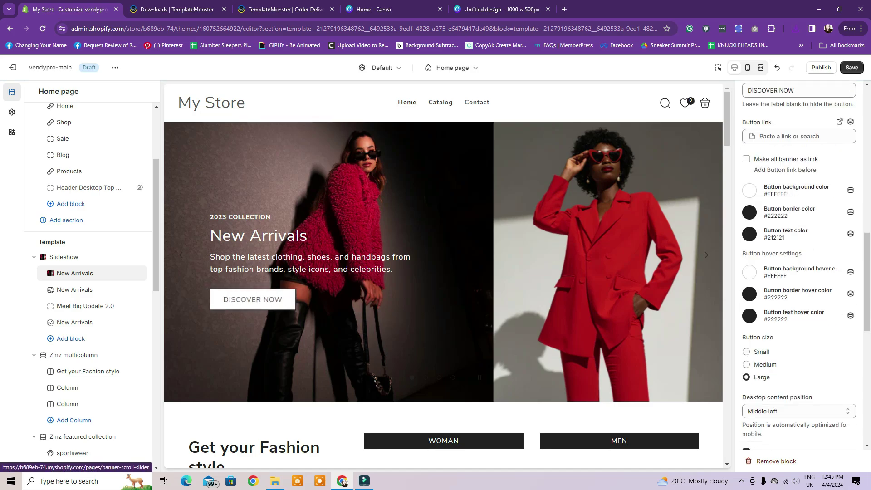
scroll(799, 266, down, 9)
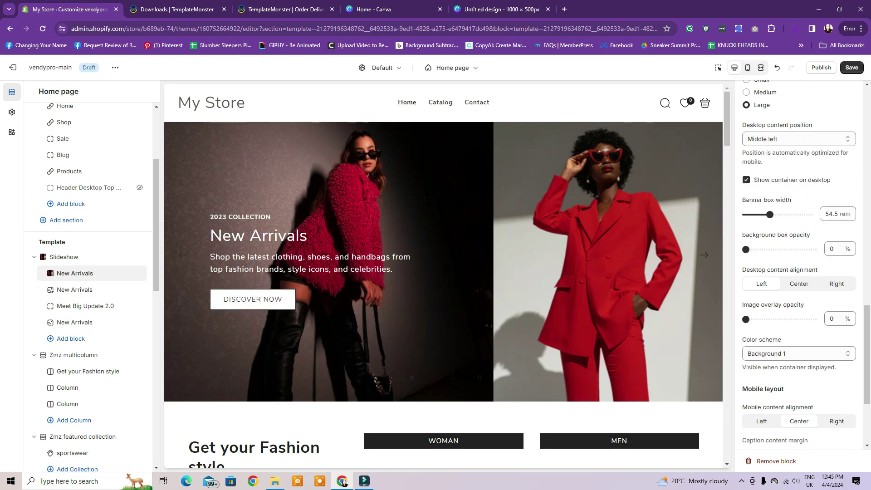
scroll(98, 265, down, 3)
scroll(291, 282, down, 5)
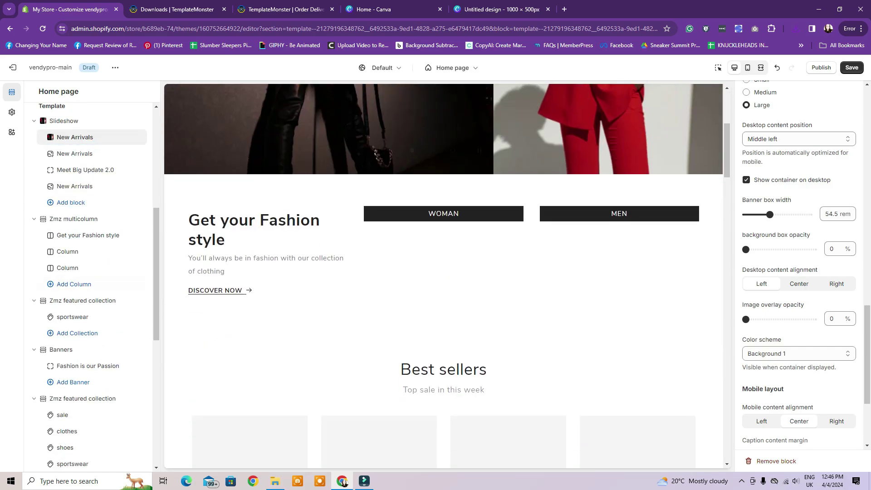
scroll(444, 276, down, 5)
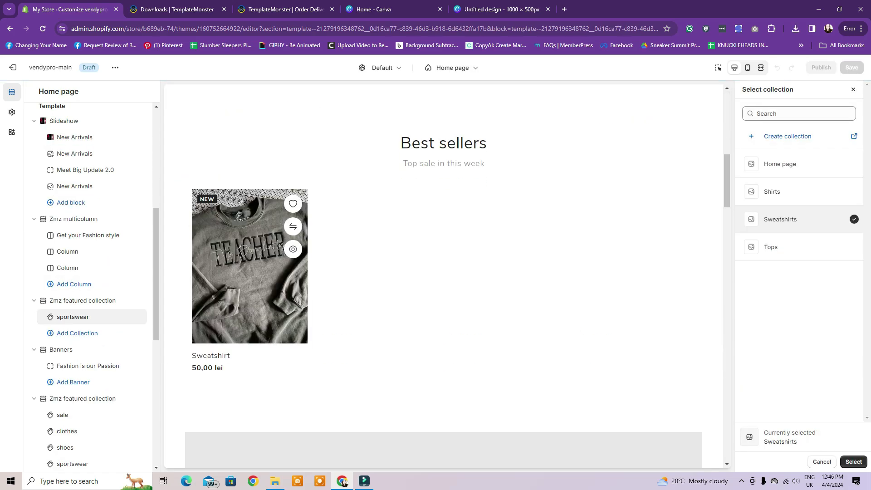
click(798, 192)
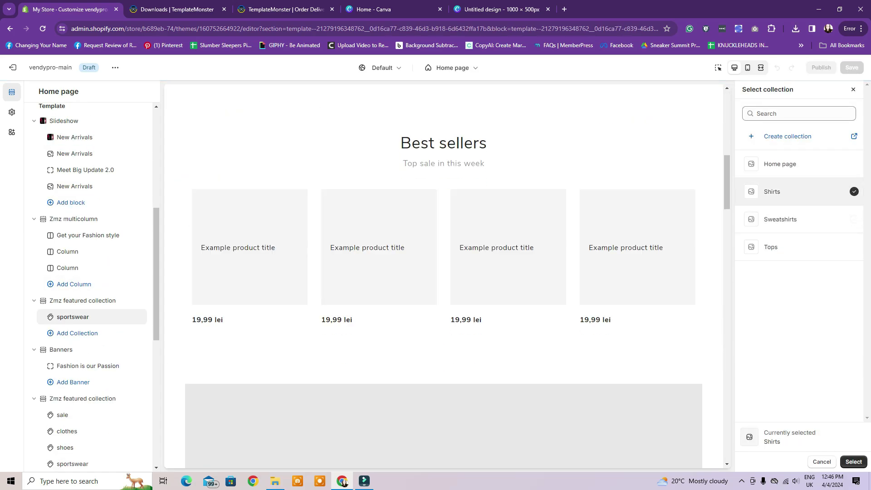
- Set the store logo in the theme settings to the "doggo" PNG image
click(11, 112)
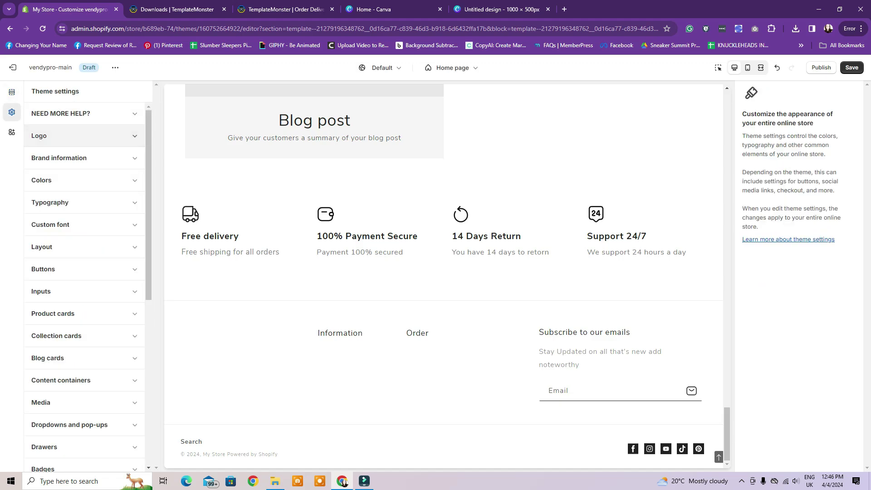
click(85, 135)
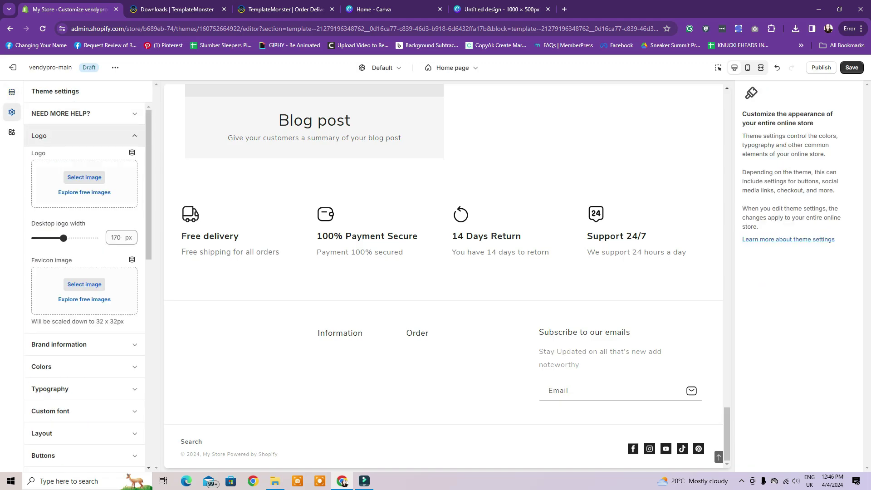
click(84, 177)
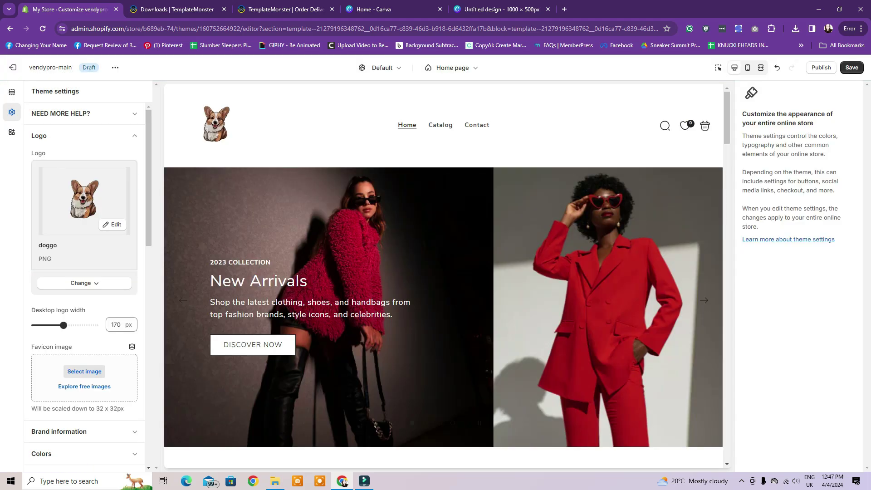
- Review the favicon image, brand information, colors and typography options in the theme settings
scroll(84, 273, down, 2)
drag(32, 256, 69, 256)
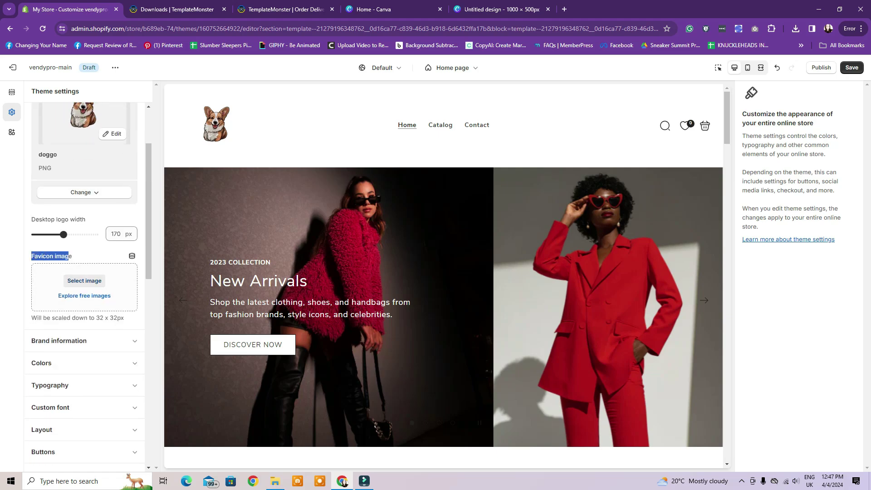
click(84, 281)
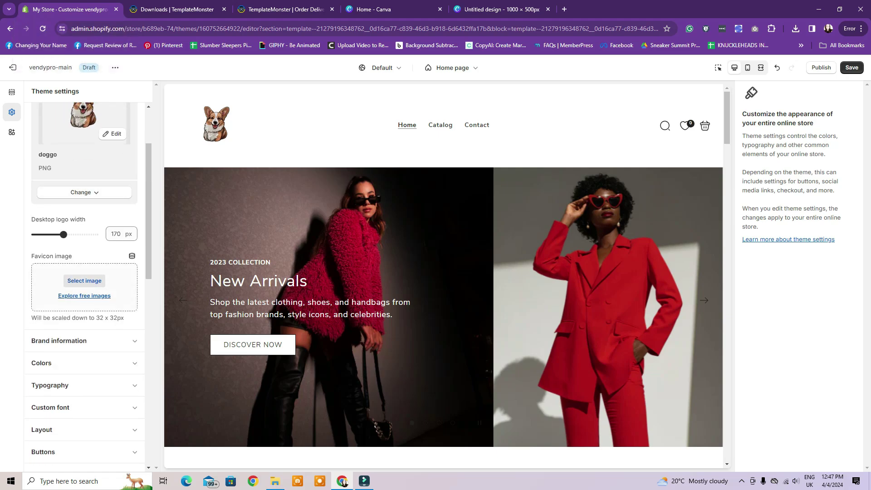
scroll(84, 204, down, 3)
click(84, 205)
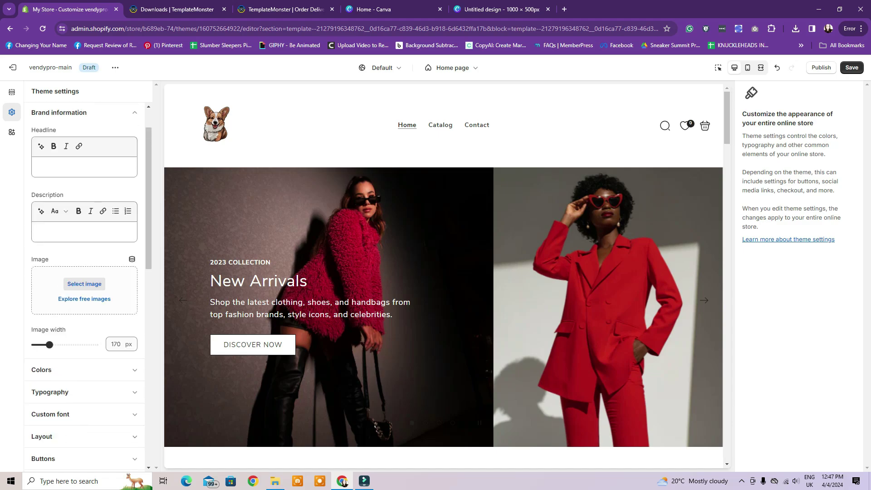
scroll(84, 291, down, 3)
click(85, 234)
scroll(85, 256, down, 4)
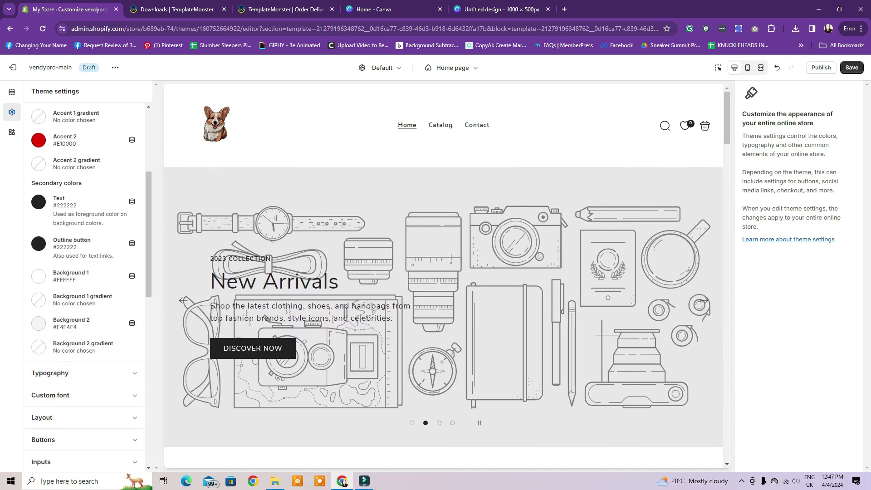
click(85, 240)
scroll(84, 261, down, 8)
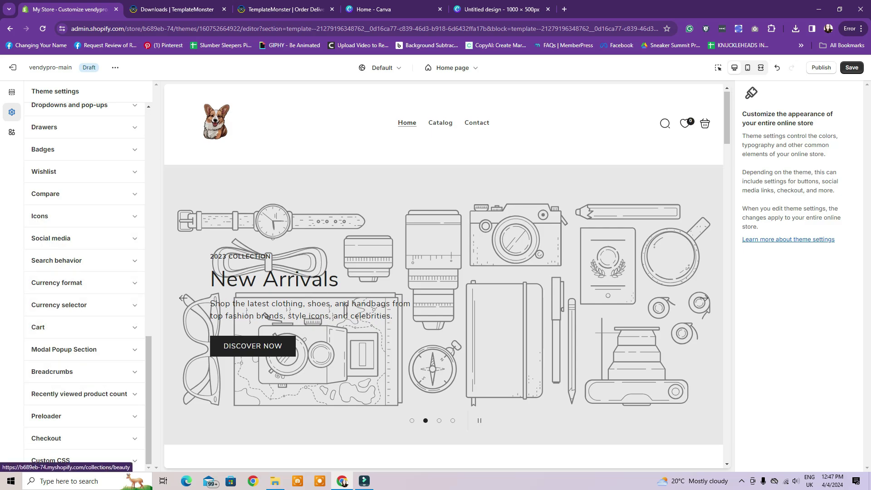
- Look over the homepage preview's sections and open the Sweatshirt product page from its product card
scroll(444, 276, down, 8)
scroll(443, 276, down, 10)
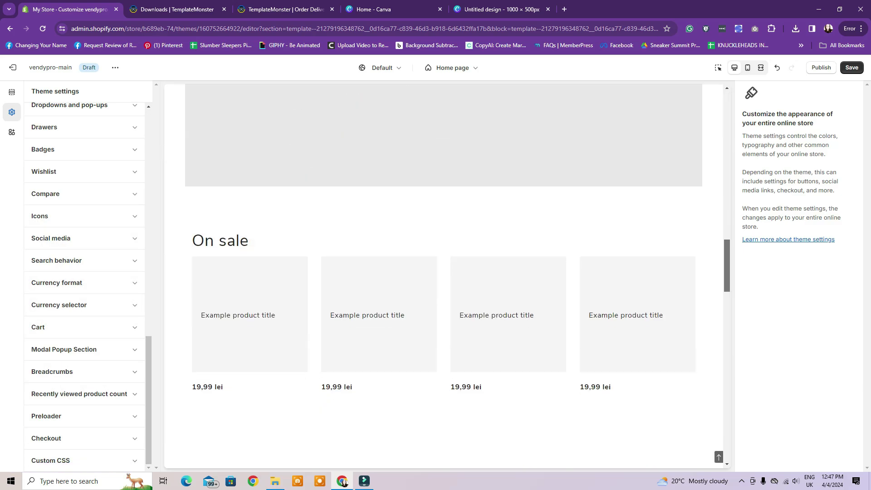
scroll(444, 276, down, 10)
drag(727, 381, 727, 195)
scroll(444, 276, up, 1)
scroll(444, 276, up, 2)
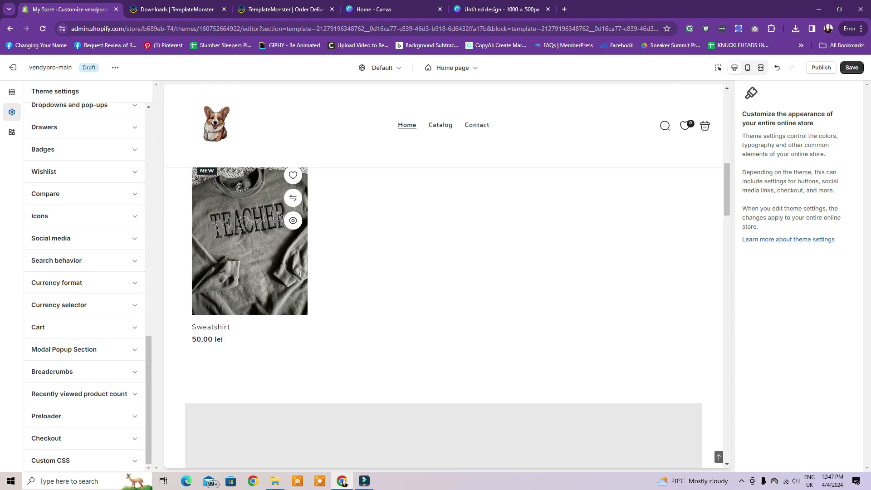
click(293, 297)
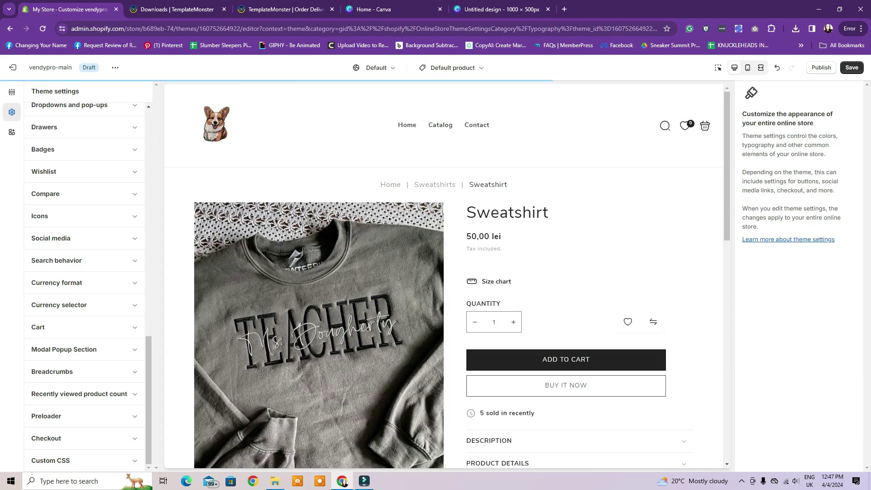
- Examine the Sweatshirt page's purchase options and its Description, Product details and Details info sections
scroll(443, 276, down, 2)
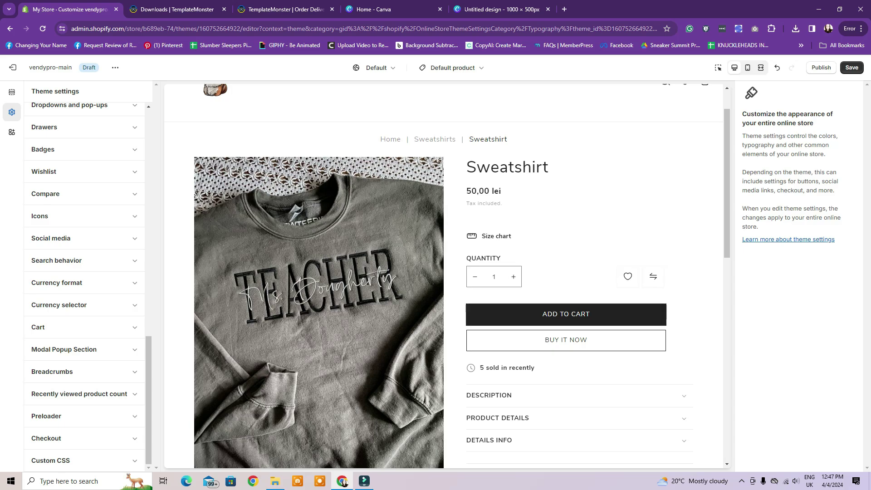
scroll(444, 276, down, 2)
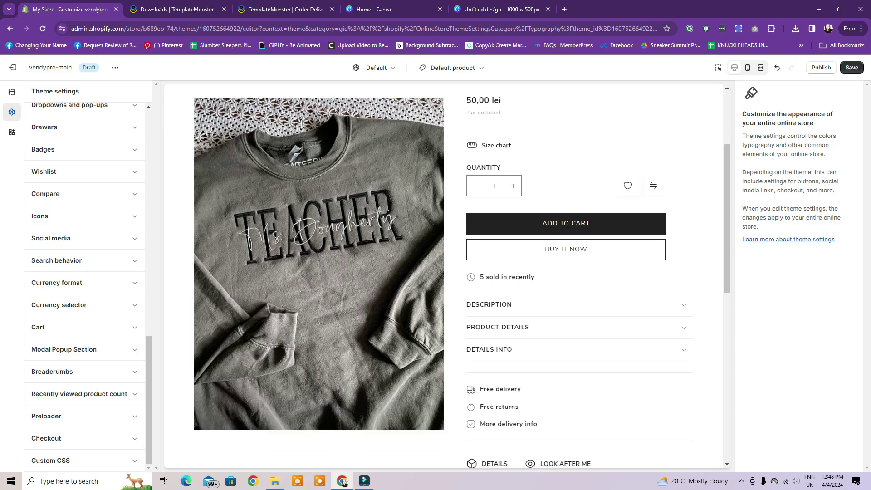
click(493, 305)
click(494, 305)
click(497, 328)
click(497, 328)
click(494, 350)
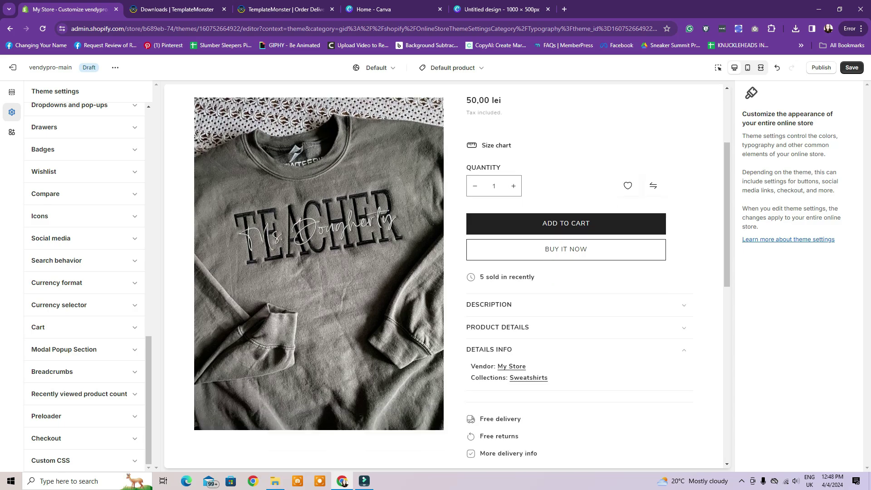
- View the Sweatshirt's LOOK AFTER ME care instructions and close them
scroll(447, 276, down, 3)
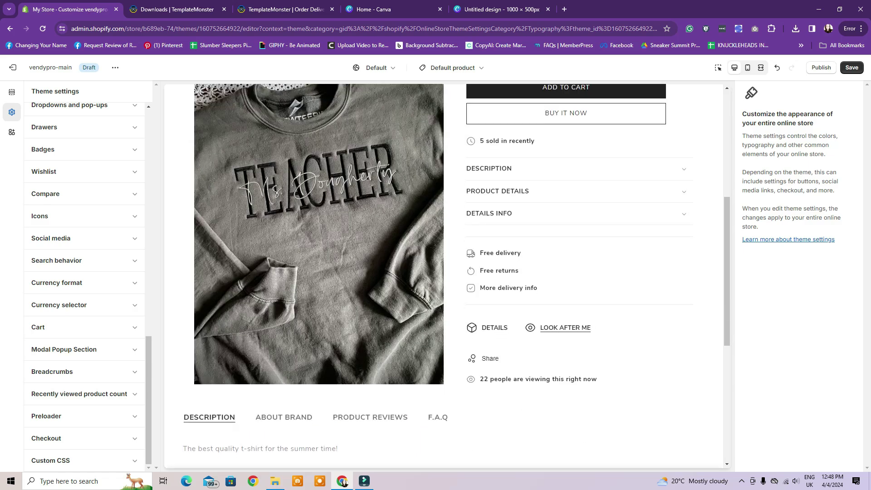
scroll(447, 276, down, 1)
click(565, 282)
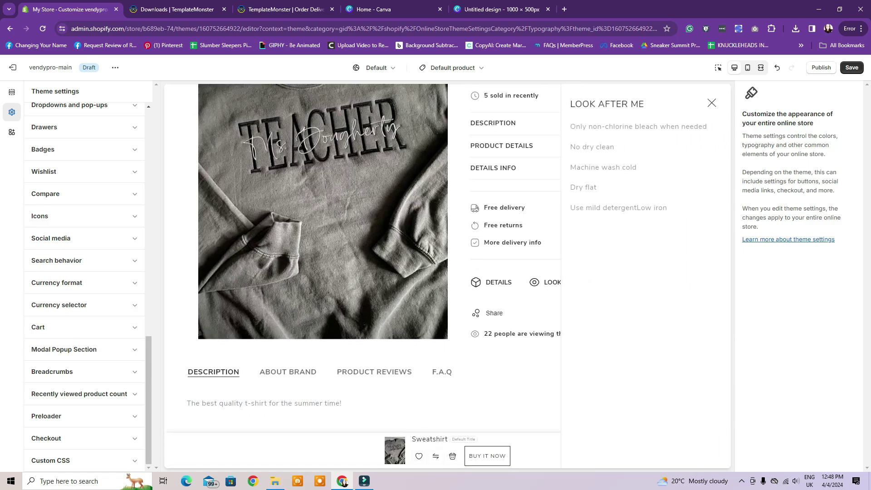
click(712, 103)
- Examine the About brand, Product reviews, Description and F.A.Q content below the Sweatshirt product
scroll(447, 276, down, 2)
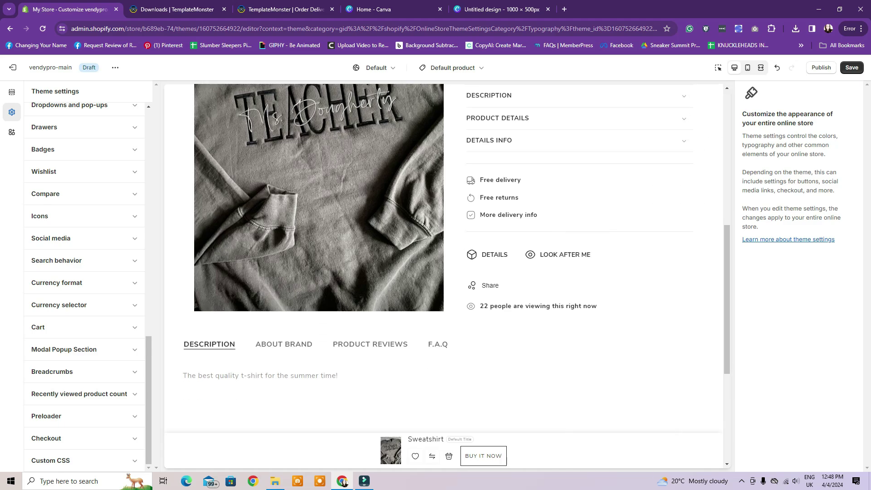
click(284, 281)
click(370, 172)
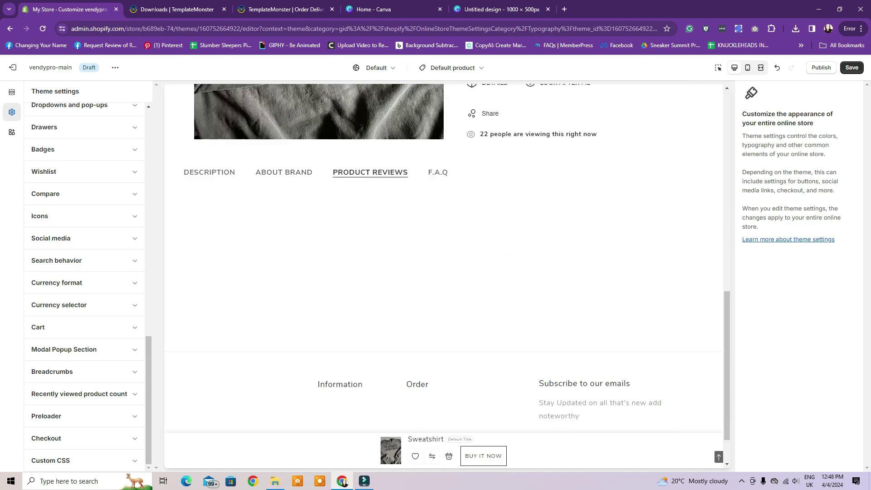
click(210, 172)
click(438, 172)
scroll(447, 254, down, 1)
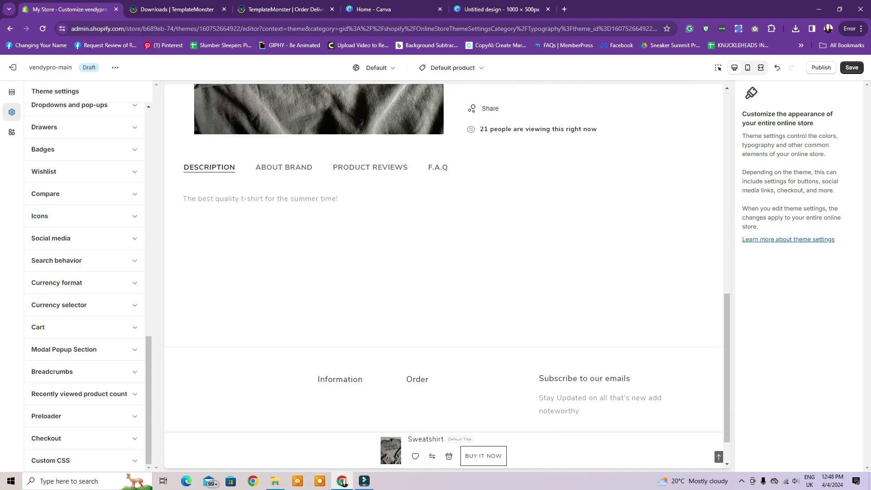
scroll(447, 254, up, 10)
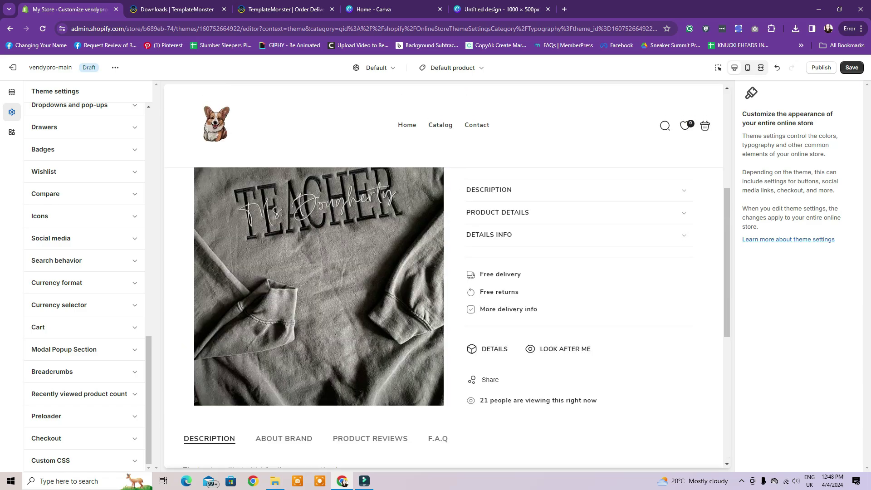